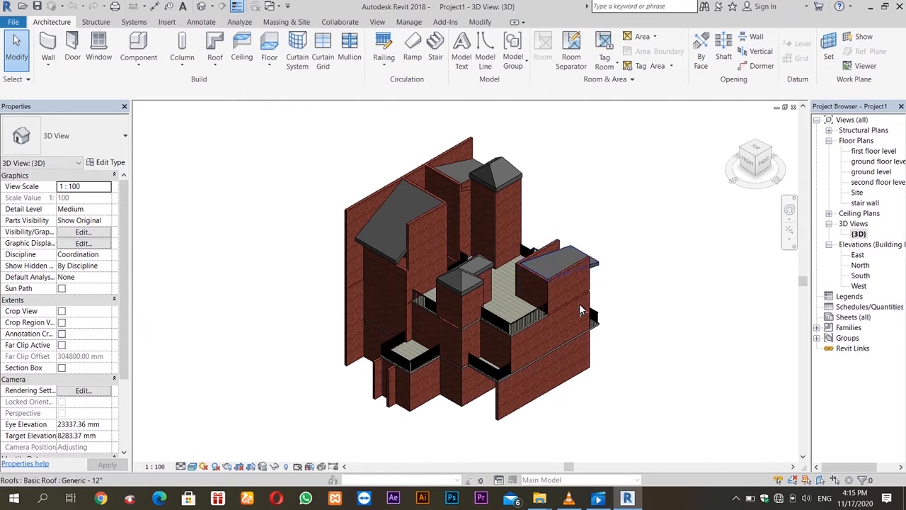
{"action": "scroll", "coordinate": [478, 259], "scroll_direction": "up", "scroll_amount": 2}
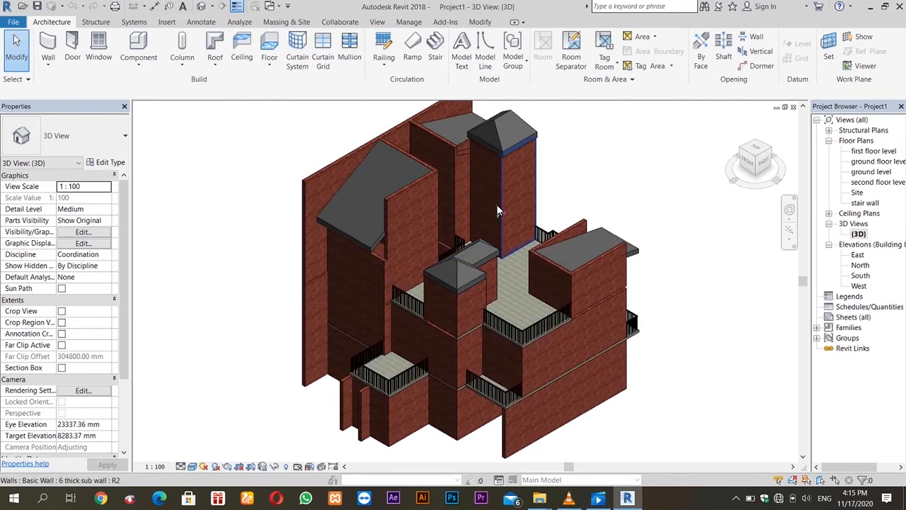
{"action": "scroll", "coordinate": [496, 203], "scroll_direction": "up", "scroll_amount": 3}
{"action": "scroll", "coordinate": [498, 209], "scroll_direction": "down", "scroll_amount": 2}
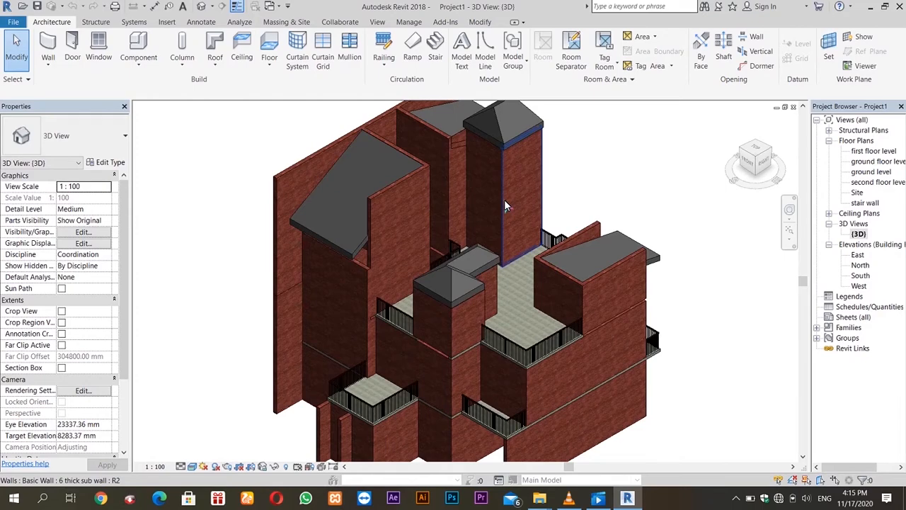
{"action": "scroll", "coordinate": [506, 205], "scroll_direction": "up", "scroll_amount": 3}
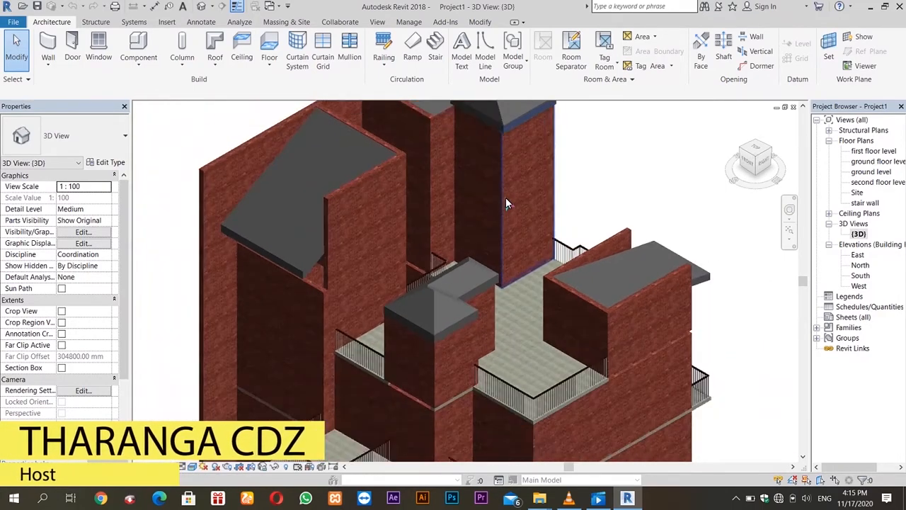
{"action": "scroll", "coordinate": [505, 197], "scroll_direction": "down", "scroll_amount": 3}
{"action": "scroll", "coordinate": [515, 156], "scroll_direction": "up", "scroll_amount": 3}
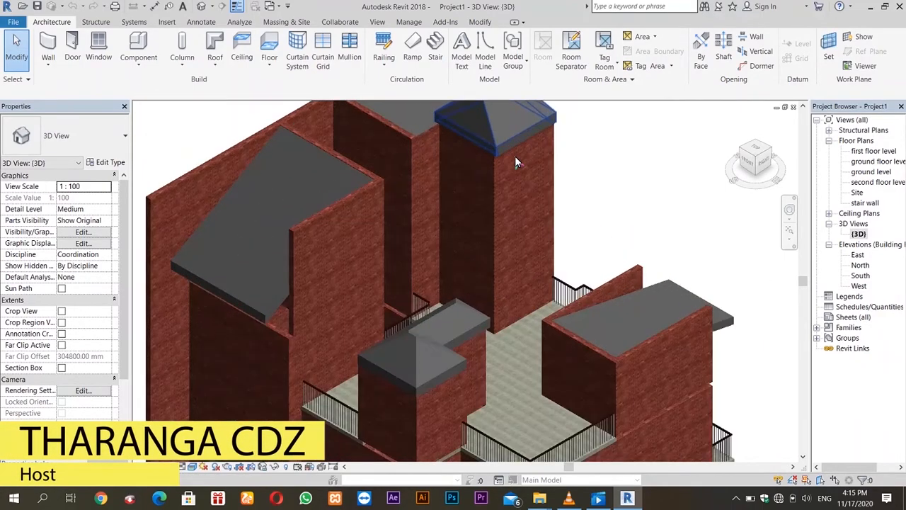
{"action": "scroll", "coordinate": [515, 156], "scroll_direction": "down", "scroll_amount": 2}
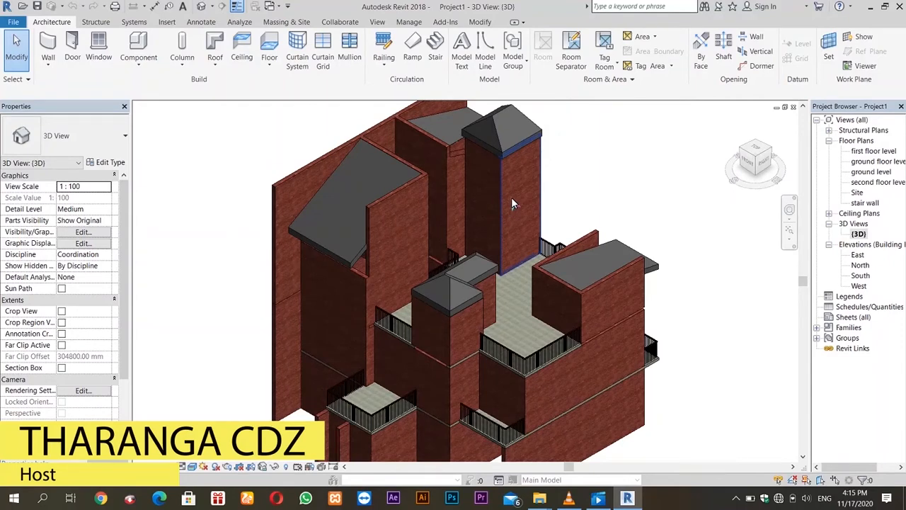
{"action": "scroll", "coordinate": [514, 203], "scroll_direction": "up", "scroll_amount": 3}
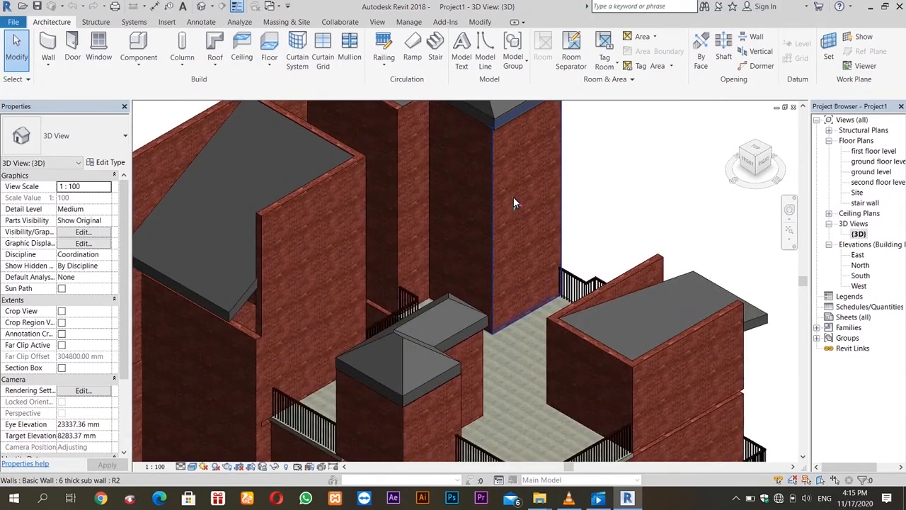
{"action": "scroll", "coordinate": [514, 202], "scroll_direction": "down", "scroll_amount": 3}
{"action": "scroll", "coordinate": [514, 202], "scroll_direction": "up", "scroll_amount": 2}
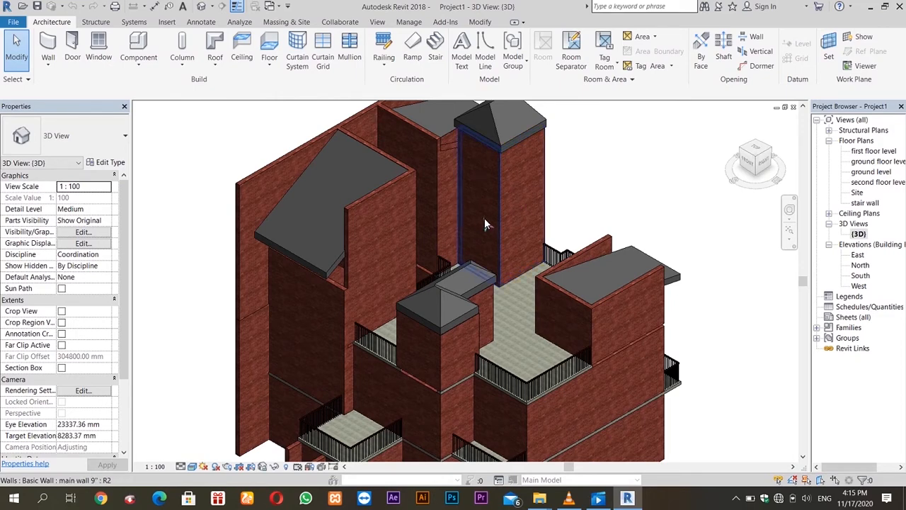
{"action": "scroll", "coordinate": [475, 231], "scroll_direction": "up", "scroll_amount": 1}
{"action": "scroll", "coordinate": [475, 228], "scroll_direction": "down", "scroll_amount": 1}
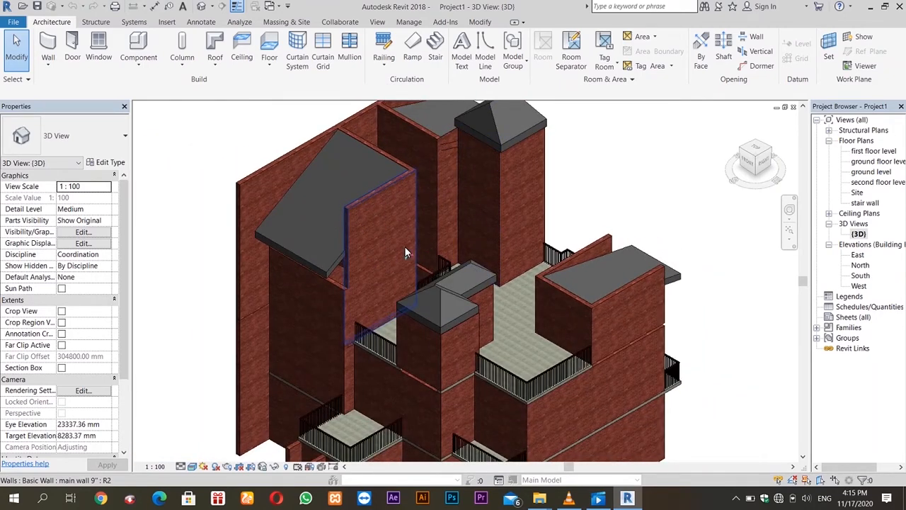
{"action": "scroll", "coordinate": [406, 242], "scroll_direction": "up", "scroll_amount": 1}
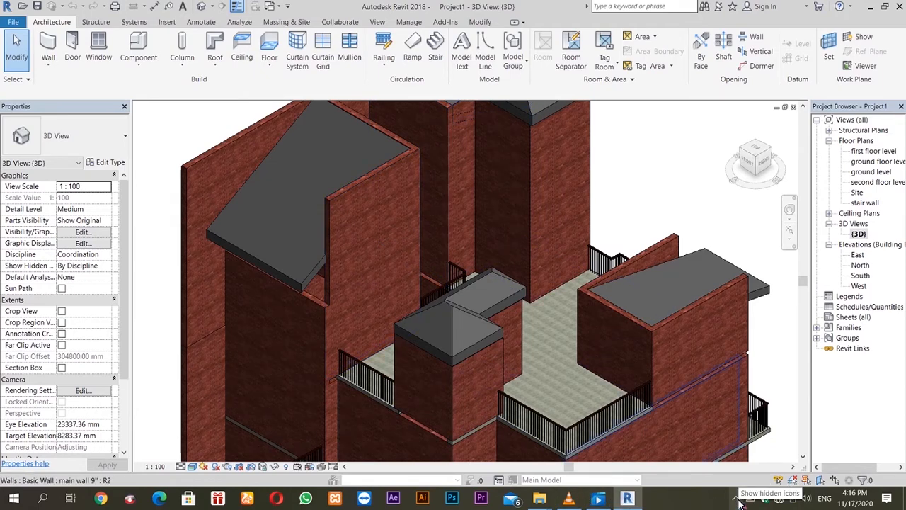
{"action": "scroll", "coordinate": [612, 238], "scroll_direction": "up", "scroll_amount": 6}
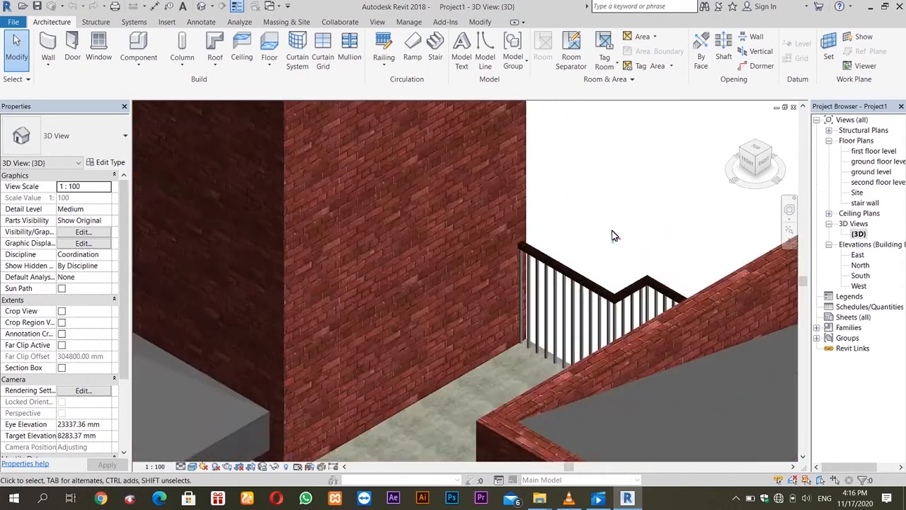
{"action": "scroll", "coordinate": [613, 236], "scroll_direction": "down", "scroll_amount": 8}
{"action": "scroll", "coordinate": [613, 236], "scroll_direction": "down", "scroll_amount": 2}
{"action": "scroll", "coordinate": [616, 181], "scroll_direction": "up", "scroll_amount": 3}
{"action": "scroll", "coordinate": [632, 135], "scroll_direction": "down", "scroll_amount": 3}
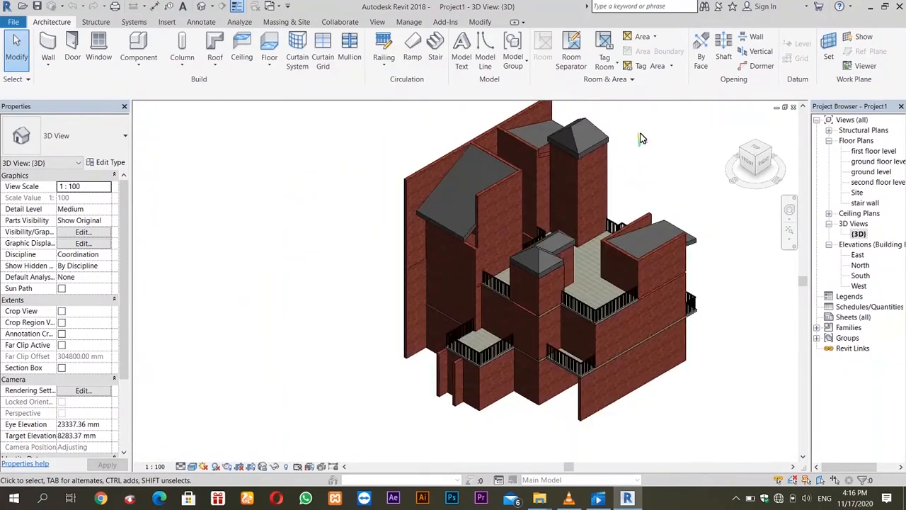
{"action": "scroll", "coordinate": [717, 135], "scroll_direction": "down", "scroll_amount": 1}
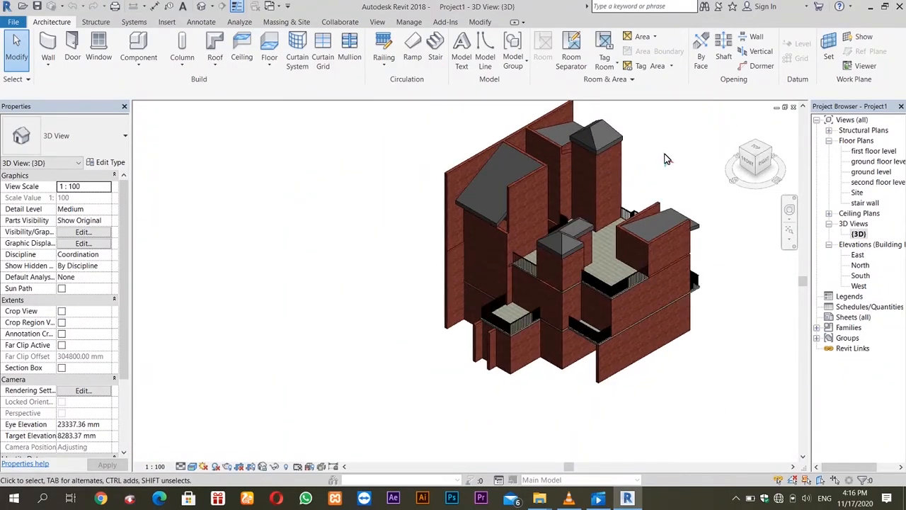
{"action": "scroll", "coordinate": [663, 159], "scroll_direction": "up", "scroll_amount": 1}
{"action": "scroll", "coordinate": [659, 153], "scroll_direction": "up", "scroll_amount": 2}
{"action": "scroll", "coordinate": [467, 121], "scroll_direction": "down", "scroll_amount": 1}
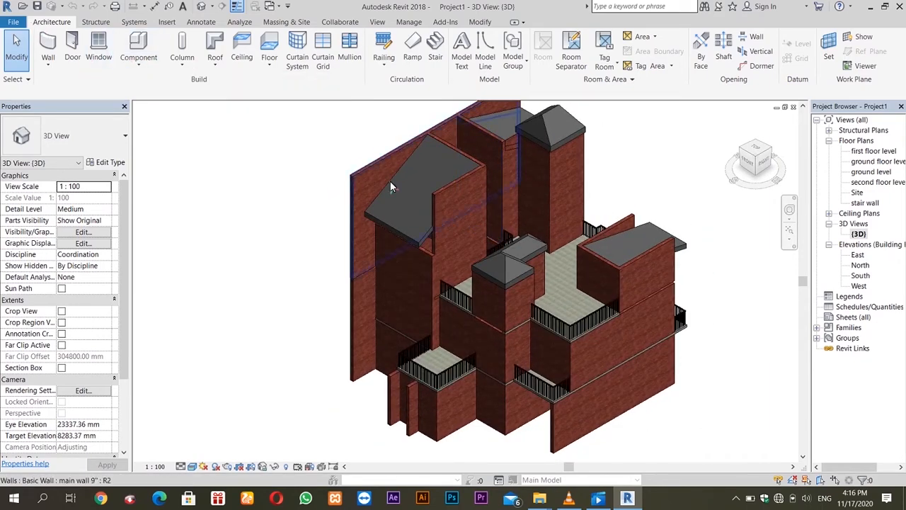
{"action": "scroll", "coordinate": [429, 196], "scroll_direction": "down", "scroll_amount": 1}
{"action": "scroll", "coordinate": [439, 197], "scroll_direction": "up", "scroll_amount": 3}
{"action": "scroll", "coordinate": [449, 171], "scroll_direction": "down", "scroll_amount": 2}
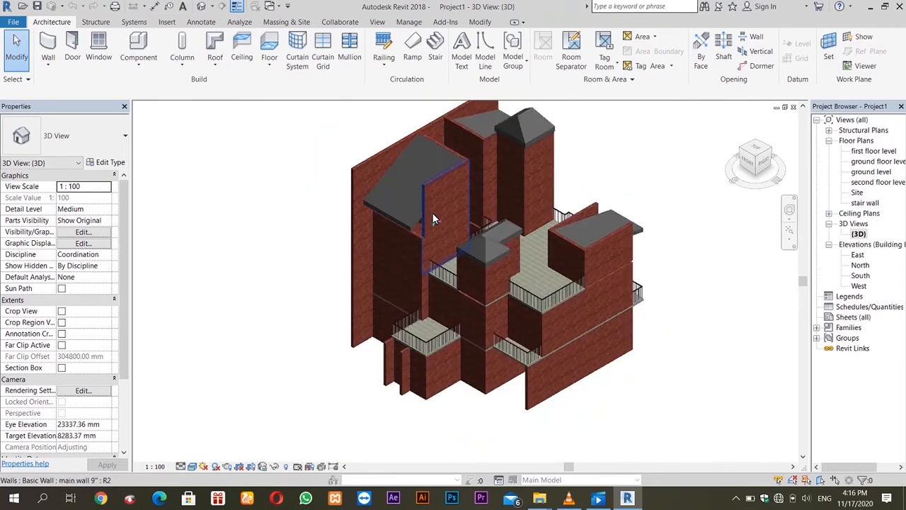
{"action": "scroll", "coordinate": [437, 215], "scroll_direction": "up", "scroll_amount": 3}
{"action": "scroll", "coordinate": [514, 335], "scroll_direction": "up", "scroll_amount": 3}
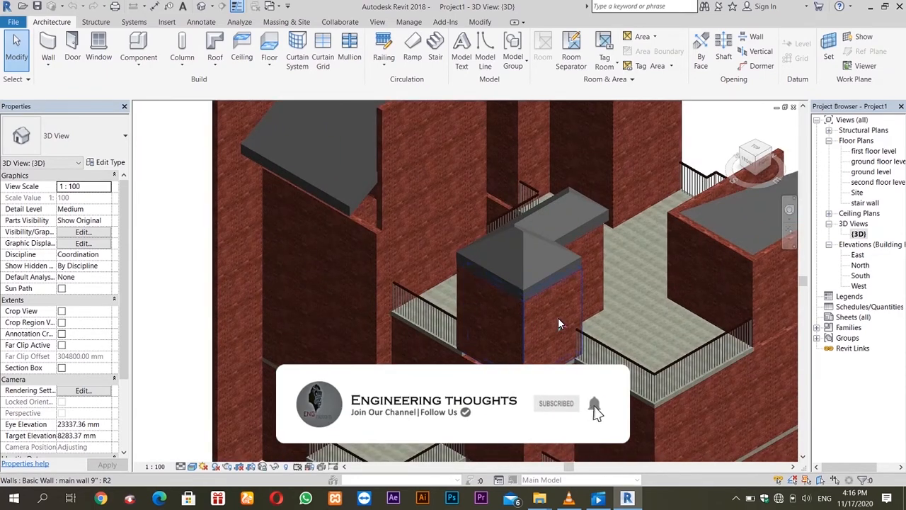
{"action": "scroll", "coordinate": [469, 300], "scroll_direction": "down", "scroll_amount": 1}
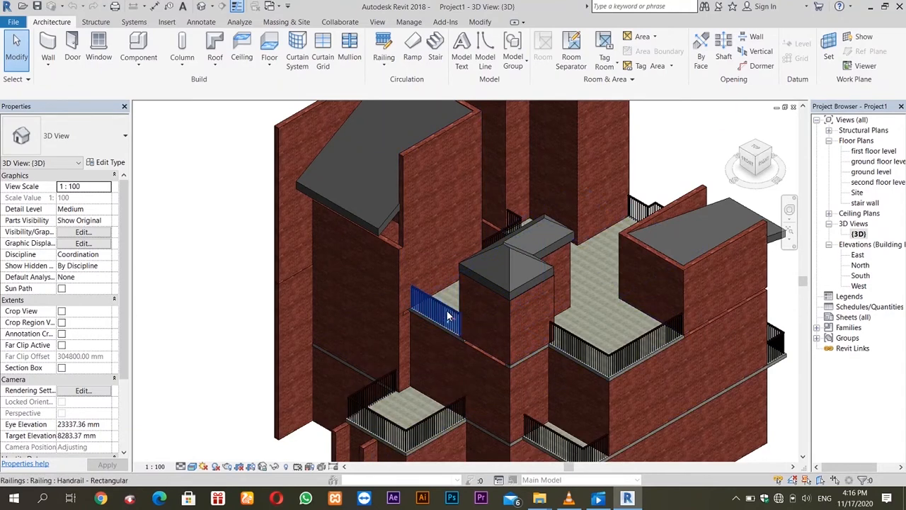
{"action": "scroll", "coordinate": [541, 295], "scroll_direction": "down", "scroll_amount": 1}
{"action": "scroll", "coordinate": [524, 287], "scroll_direction": "up", "scroll_amount": 2}
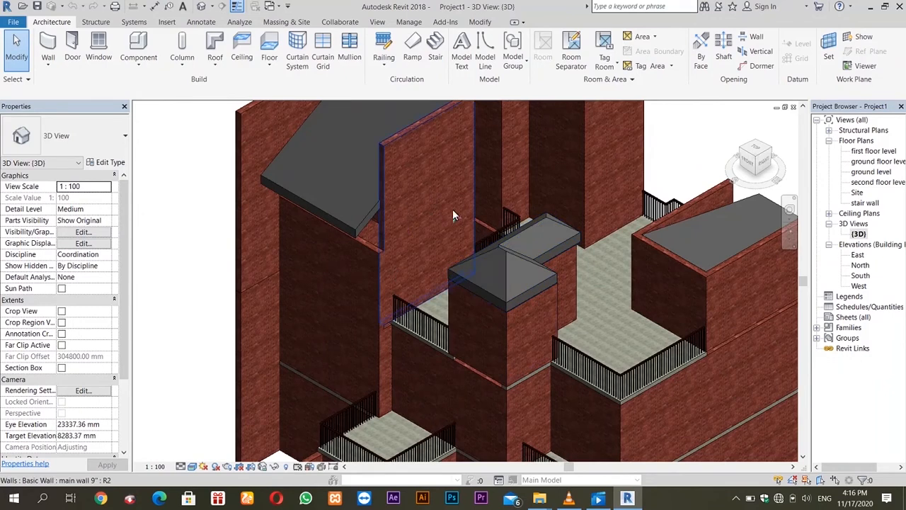
{"action": "scroll", "coordinate": [364, 237], "scroll_direction": "down", "scroll_amount": 3}
{"action": "scroll", "coordinate": [375, 231], "scroll_direction": "up", "scroll_amount": 2}
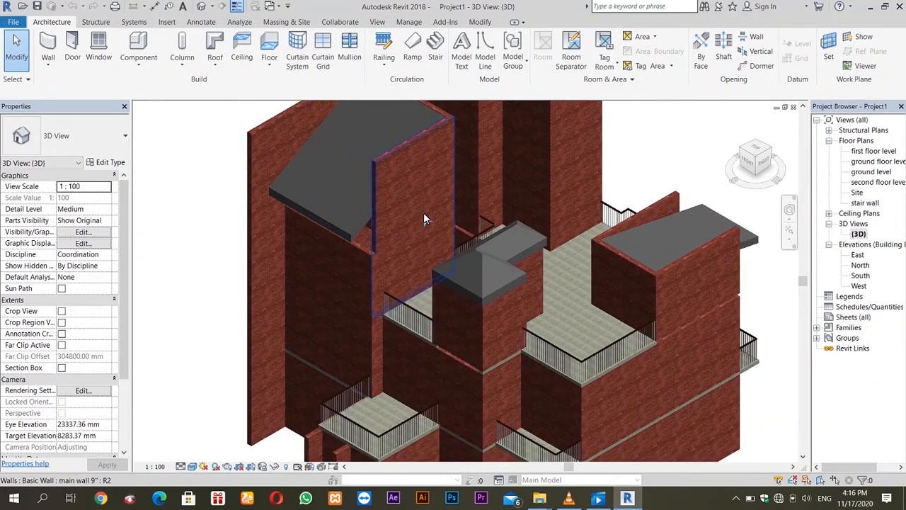
{"action": "scroll", "coordinate": [395, 215], "scroll_direction": "up", "scroll_amount": 1}
{"action": "scroll", "coordinate": [395, 213], "scroll_direction": "down", "scroll_amount": 3}
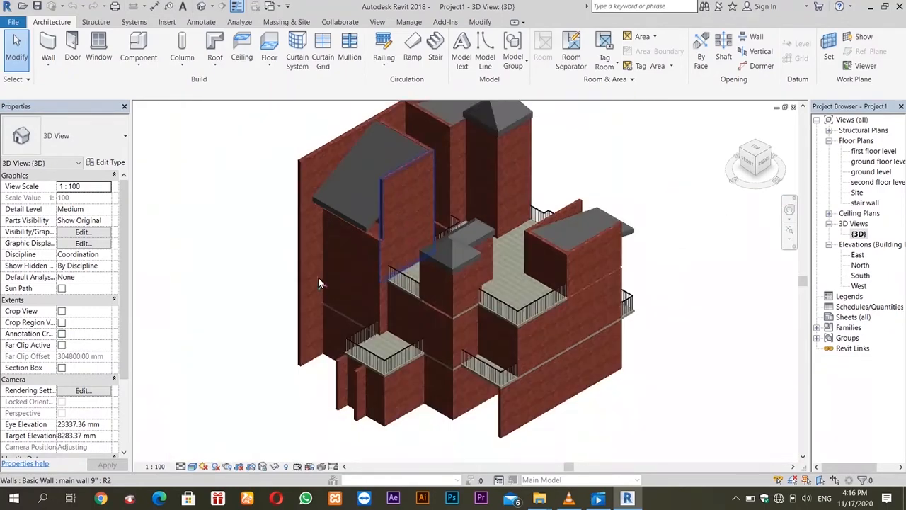
{"action": "scroll", "coordinate": [428, 227], "scroll_direction": "down", "scroll_amount": 1}
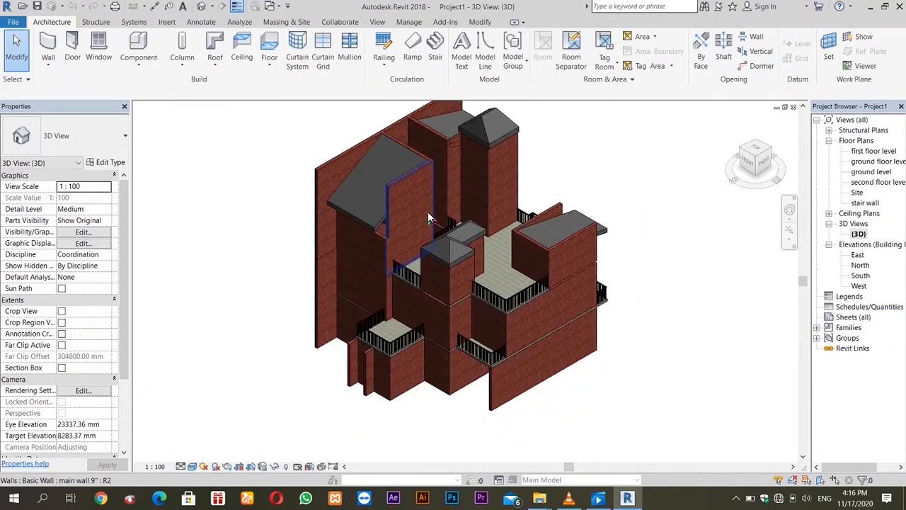
{"action": "scroll", "coordinate": [428, 212], "scroll_direction": "up", "scroll_amount": 1}
{"action": "scroll", "coordinate": [418, 207], "scroll_direction": "up", "scroll_amount": 3}
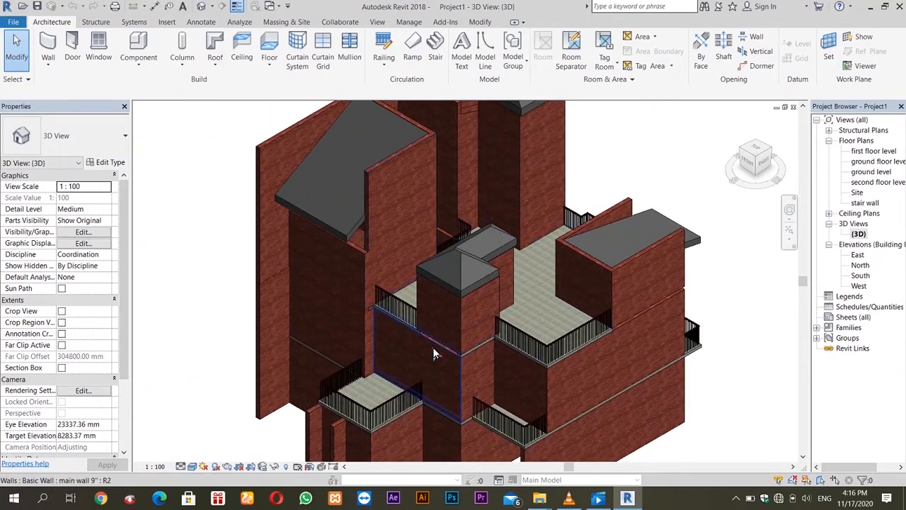
{"action": "scroll", "coordinate": [439, 347], "scroll_direction": "down", "scroll_amount": 2}
{"action": "scroll", "coordinate": [425, 412], "scroll_direction": "up", "scroll_amount": 3}
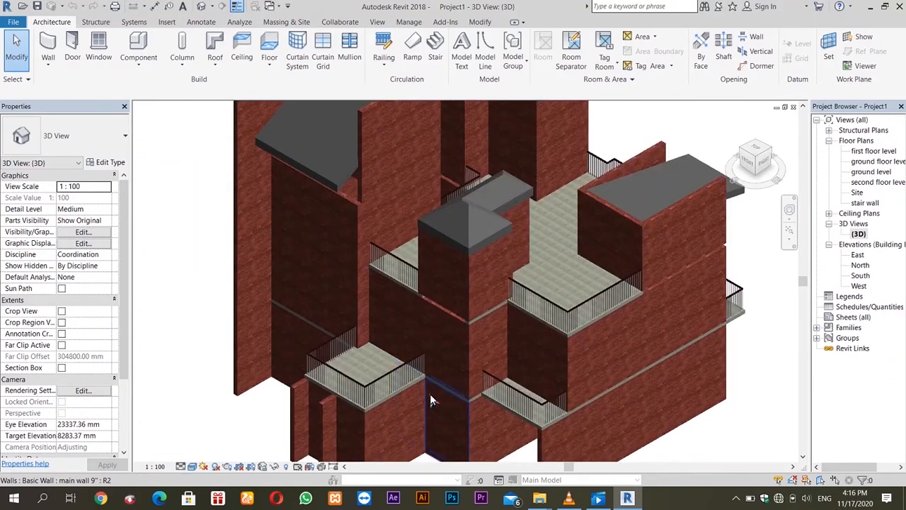
{"action": "scroll", "coordinate": [439, 361], "scroll_direction": "up", "scroll_amount": 2}
{"action": "scroll", "coordinate": [447, 322], "scroll_direction": "down", "scroll_amount": 3}
{"action": "scroll", "coordinate": [460, 315], "scroll_direction": "up", "scroll_amount": 2}
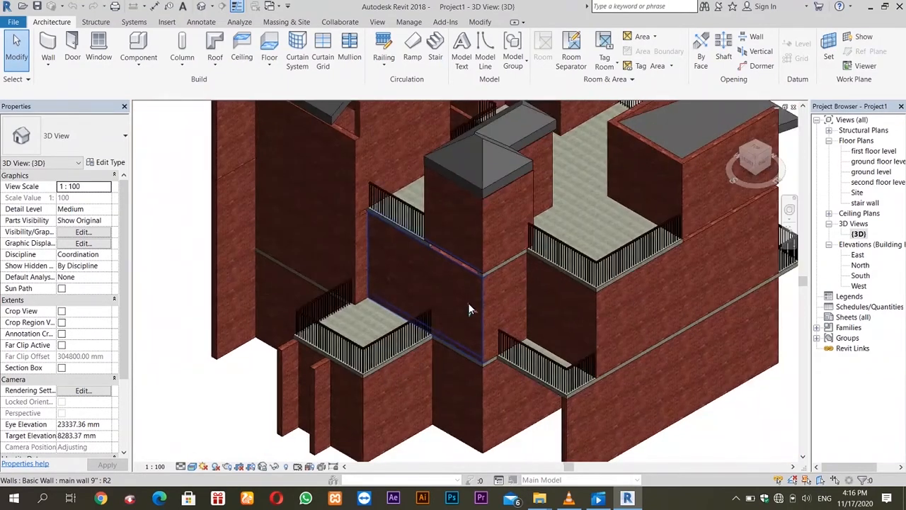
{"action": "scroll", "coordinate": [470, 320], "scroll_direction": "down", "scroll_amount": 2}
{"action": "scroll", "coordinate": [453, 283], "scroll_direction": "up", "scroll_amount": 4}
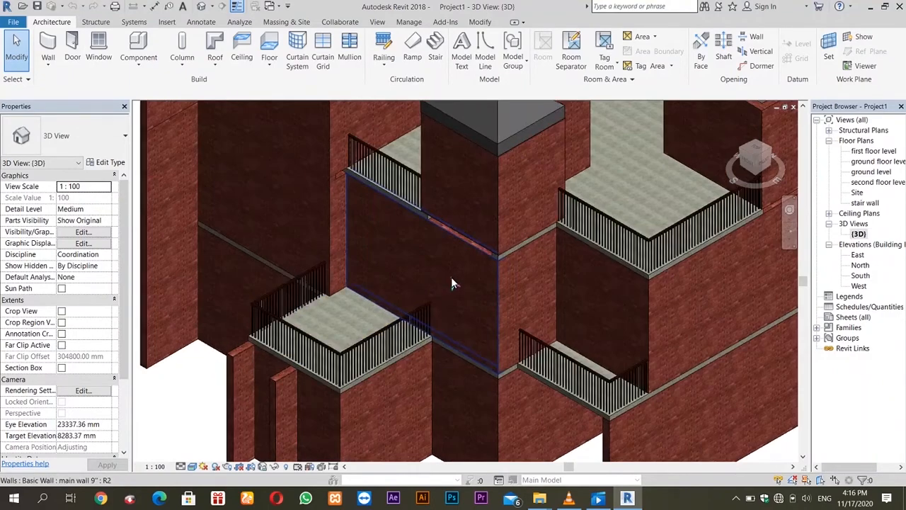
{"action": "scroll", "coordinate": [481, 272], "scroll_direction": "down", "scroll_amount": 4}
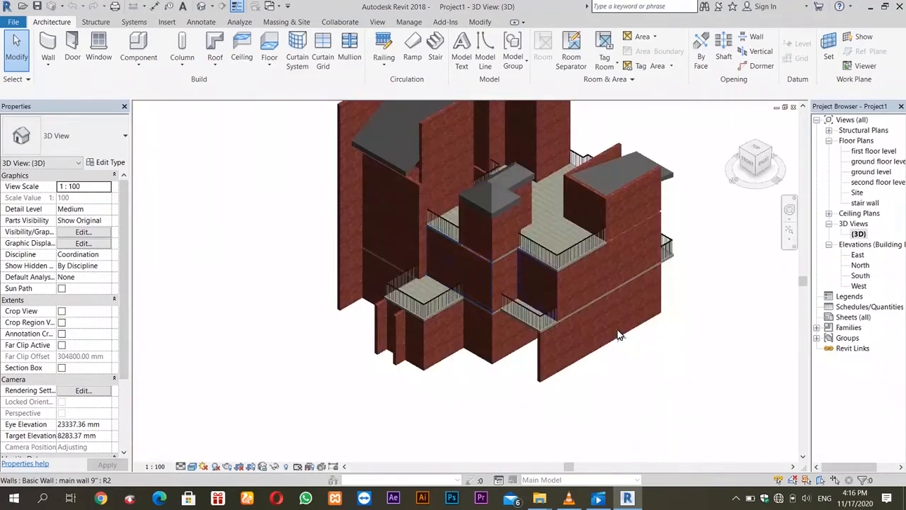
{"action": "scroll", "coordinate": [644, 198], "scroll_direction": "up", "scroll_amount": 1}
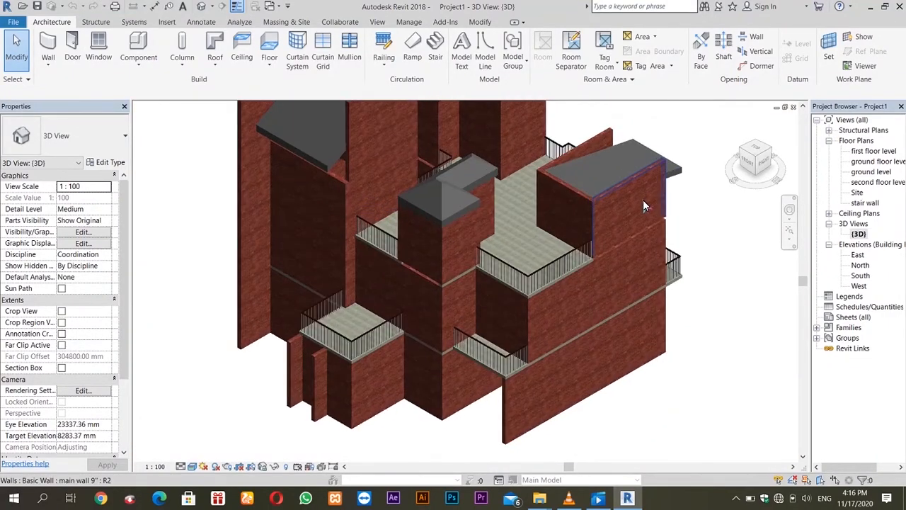
{"action": "scroll", "coordinate": [643, 200], "scroll_direction": "down", "scroll_amount": 2}
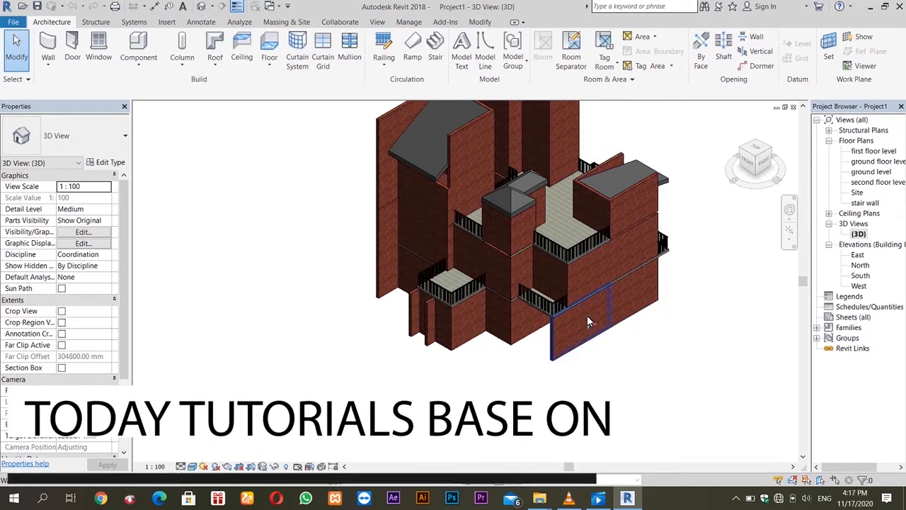
Examine the brick finish of the ground-floor exterior wall beneath the small balcony up close in the 3D view.
{"action": "scroll", "coordinate": [587, 315], "scroll_direction": "up", "scroll_amount": 3}
{"action": "scroll", "coordinate": [589, 314], "scroll_direction": "up", "scroll_amount": 5}
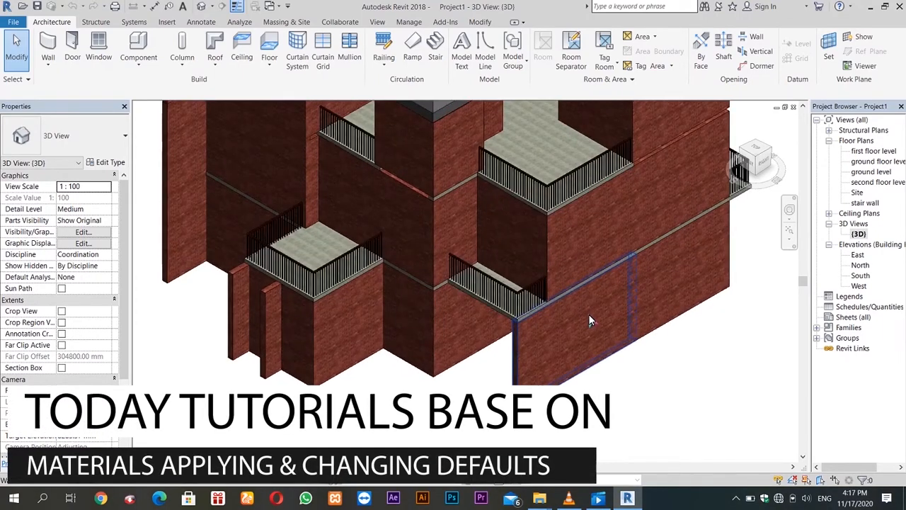
{"action": "scroll", "coordinate": [591, 309], "scroll_direction": "up", "scroll_amount": 3}
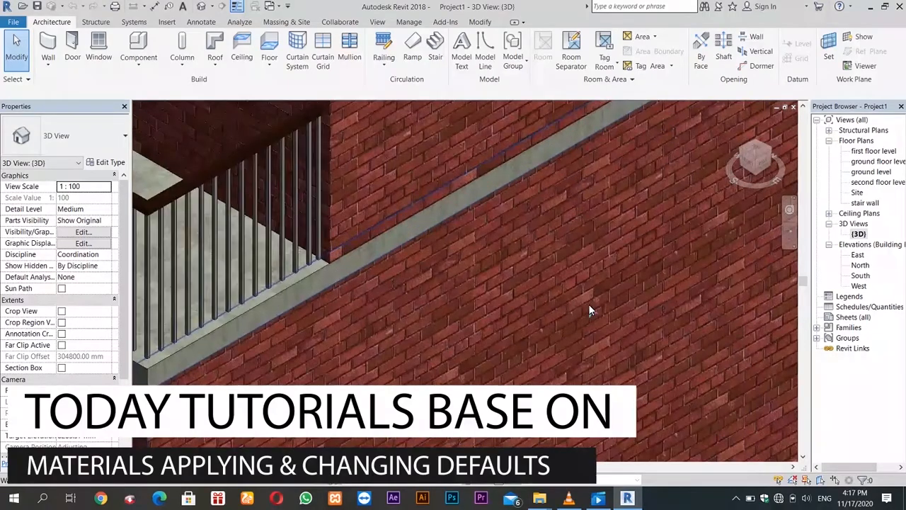
{"action": "scroll", "coordinate": [428, 255], "scroll_direction": "up", "scroll_amount": 4}
{"action": "scroll", "coordinate": [435, 267], "scroll_direction": "down", "scroll_amount": 5}
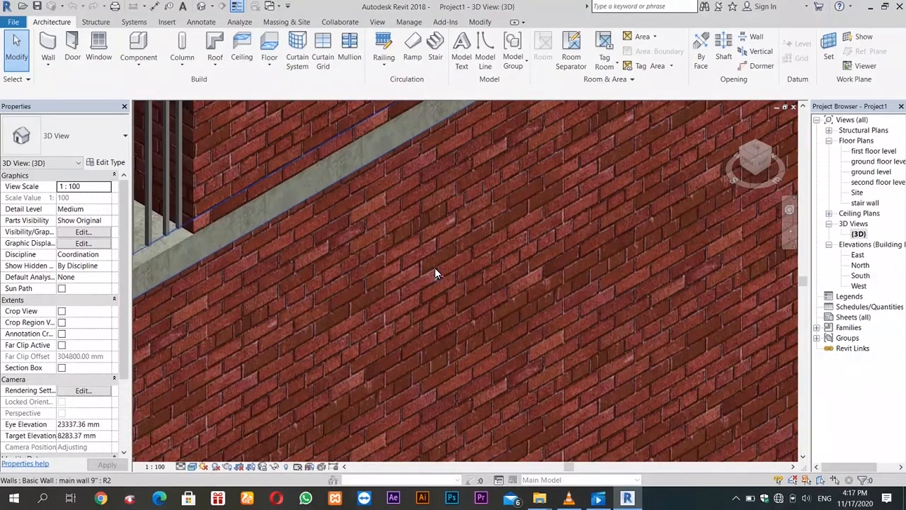
{"action": "scroll", "coordinate": [458, 292], "scroll_direction": "down", "scroll_amount": 2}
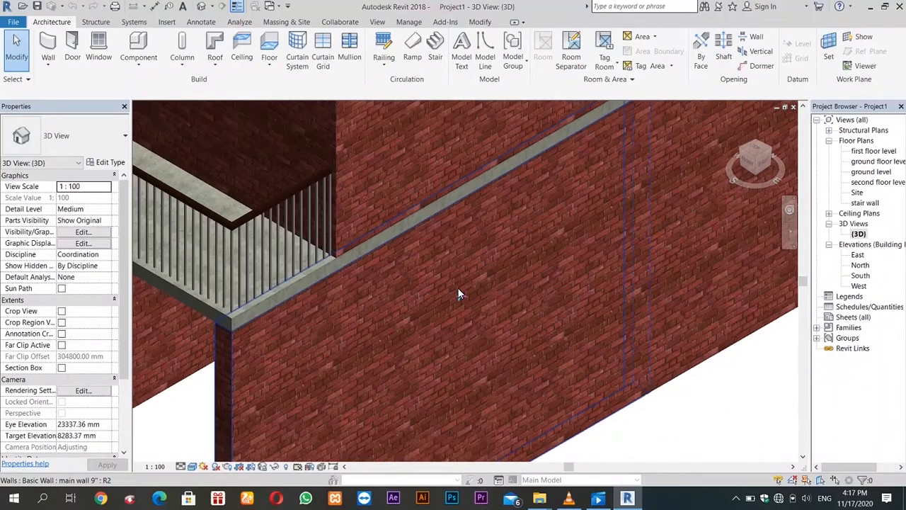
{"action": "scroll", "coordinate": [444, 309], "scroll_direction": "down", "scroll_amount": 2}
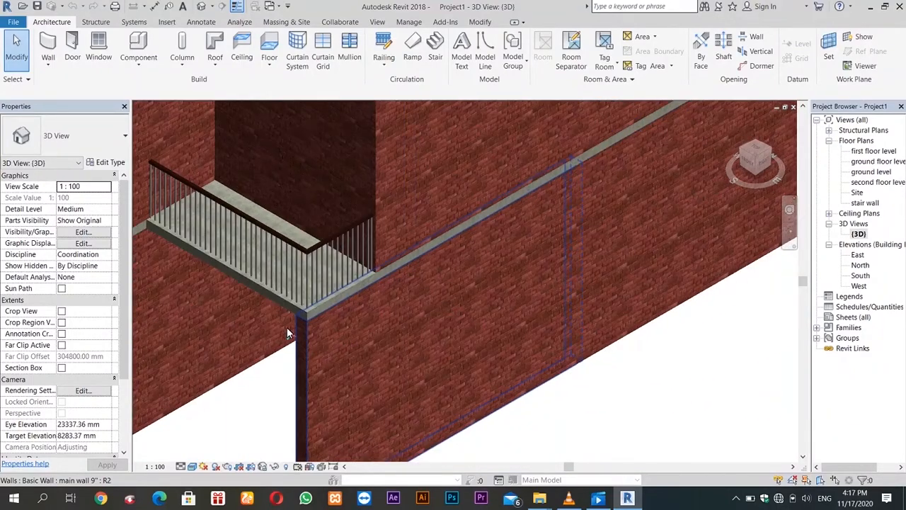
{"action": "scroll", "coordinate": [369, 333], "scroll_direction": "down", "scroll_amount": 1}
{"action": "scroll", "coordinate": [417, 330], "scroll_direction": "up", "scroll_amount": 3}
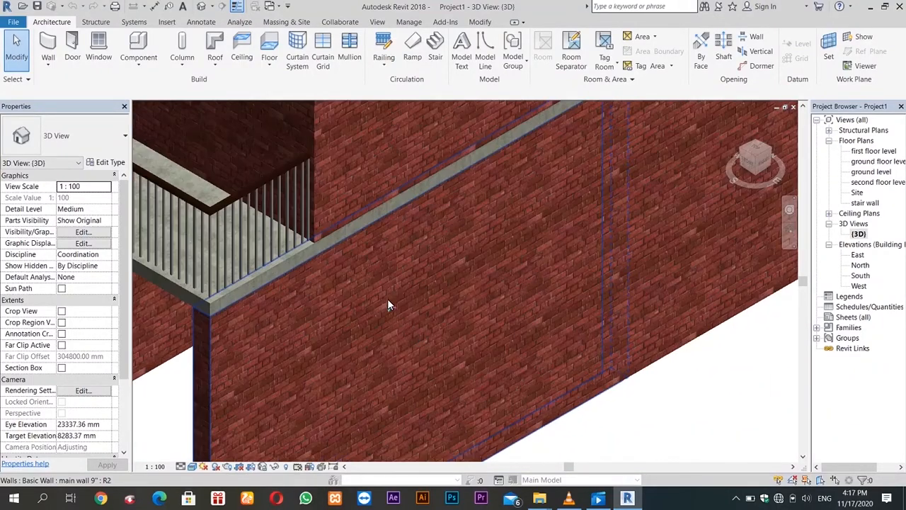
Select the ground-floor exterior wall beneath the small balcony for editing.
{"action": "left_click", "coordinate": [382, 290]}
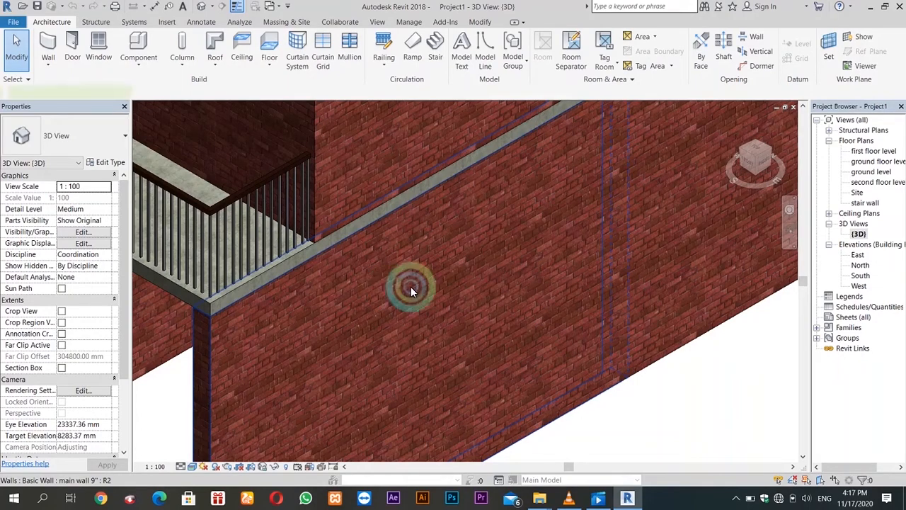
{"action": "left_click", "coordinate": [411, 276]}
{"action": "left_click", "coordinate": [415, 265]}
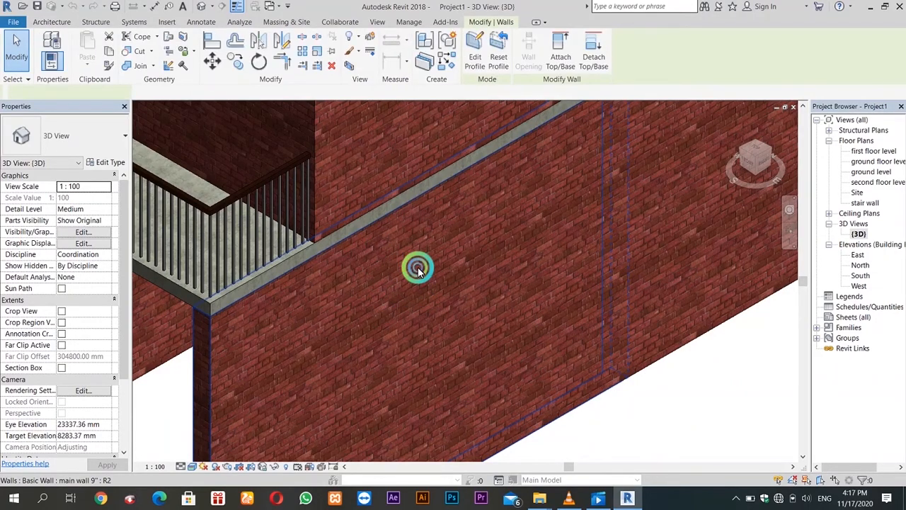
{"action": "scroll", "coordinate": [429, 257], "scroll_direction": "down", "scroll_amount": 4}
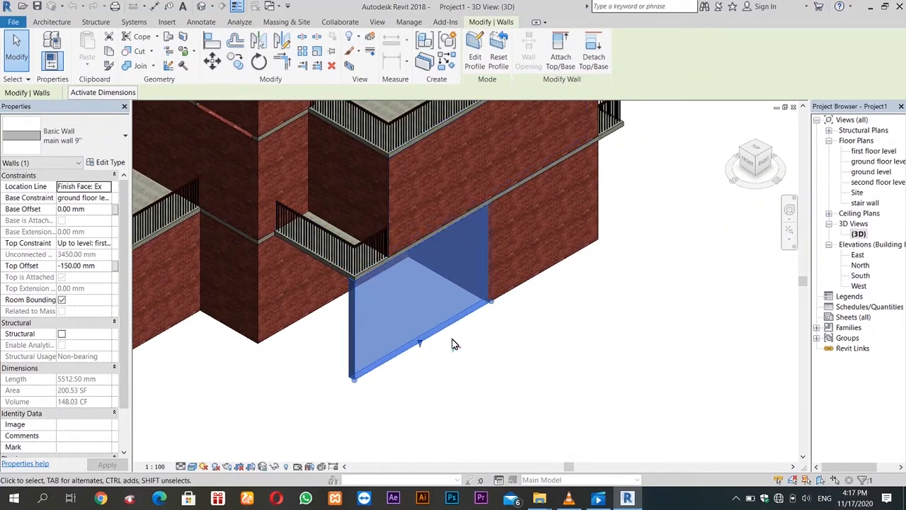
{"action": "scroll", "coordinate": [452, 269], "scroll_direction": "up", "scroll_amount": 2}
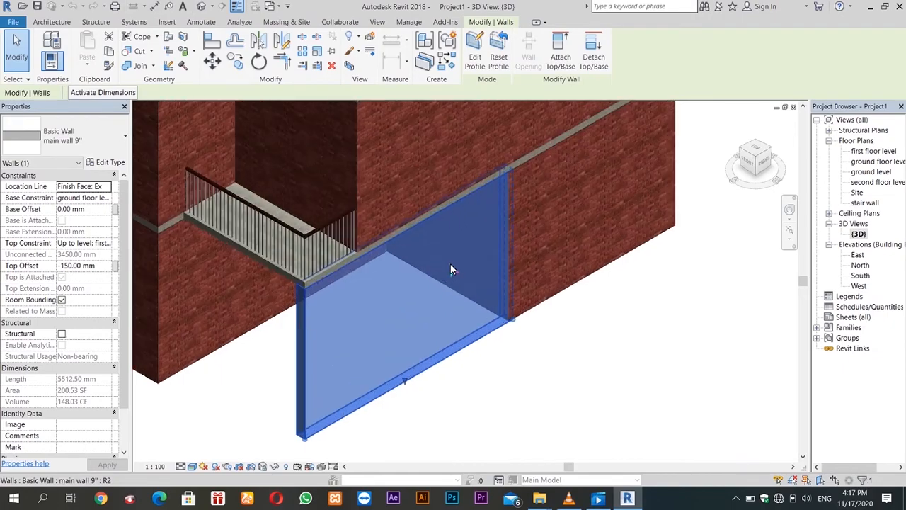
{"action": "scroll", "coordinate": [697, 255], "scroll_direction": "up", "scroll_amount": 2}
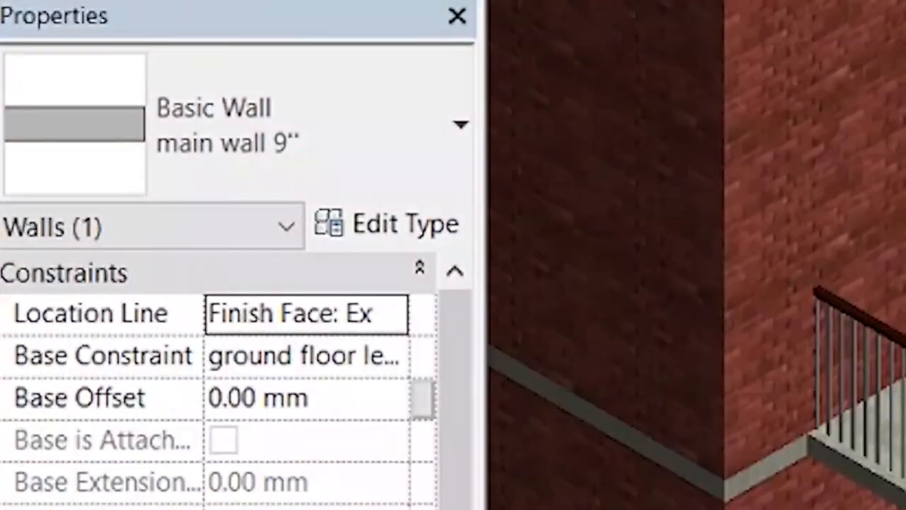
{"action": "middle_click_drag", "start_coordinate": [899, 319], "coordinate": [493, 194]}
{"action": "middle_click_drag", "start_coordinate": [628, 226], "coordinate": [766, 282]}
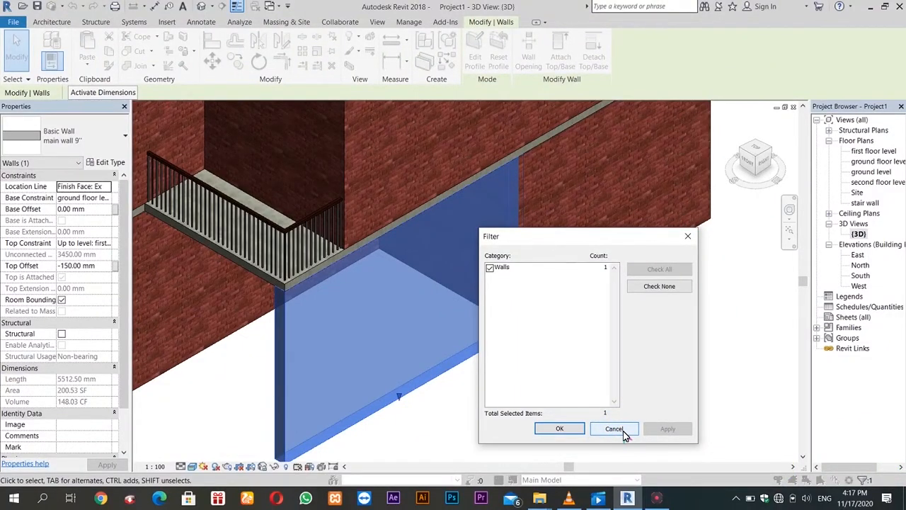
{"action": "left_click", "coordinate": [614, 429]}
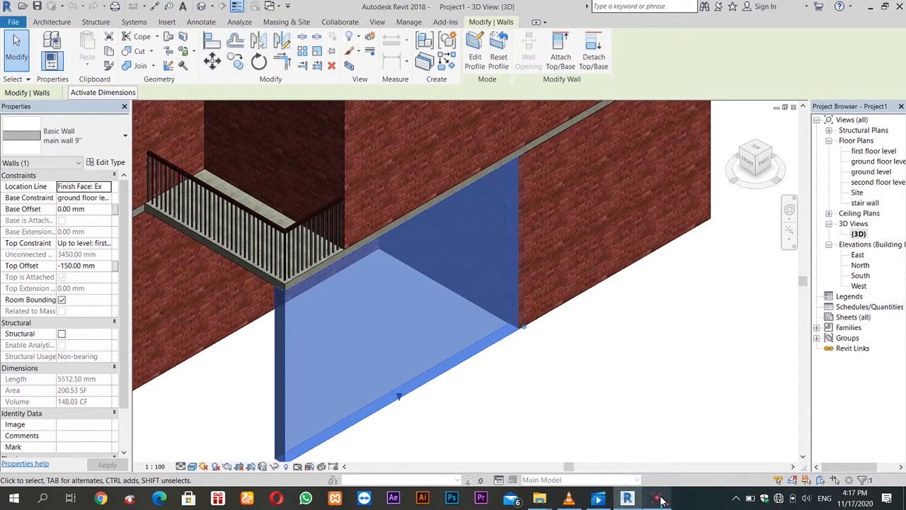
{"action": "left_click", "coordinate": [660, 501]}
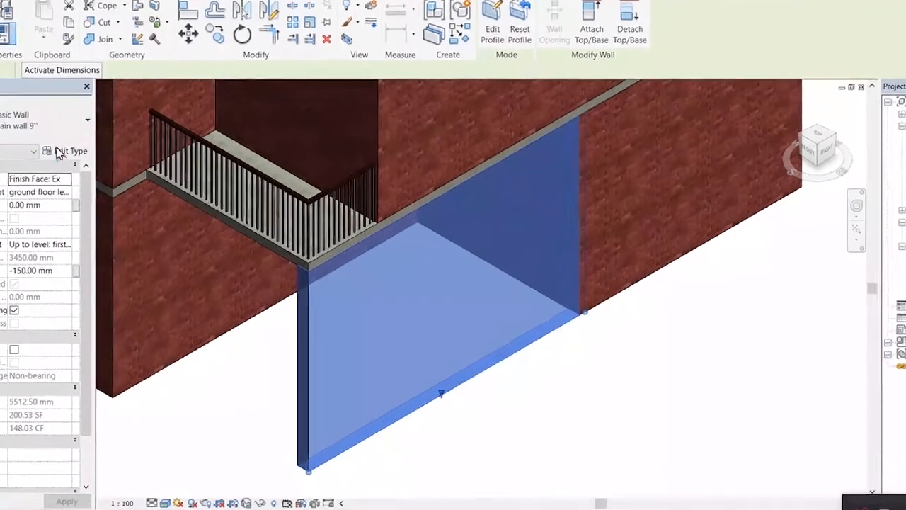
Open the selected wall's type properties and examine its construction, graphics, material and analytical parameters.
{"action": "left_click", "coordinate": [60, 151]}
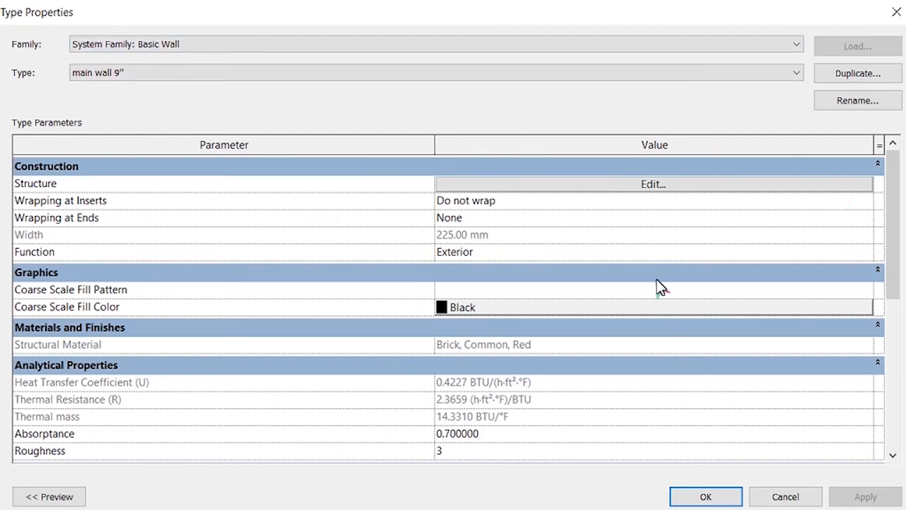
{"action": "scroll", "coordinate": [293, 206], "scroll_direction": "down", "scroll_amount": 1}
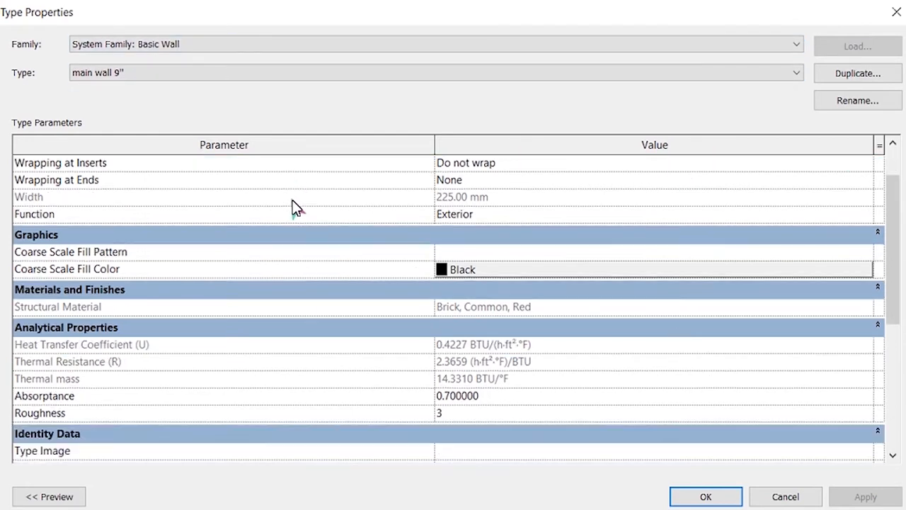
{"action": "scroll", "coordinate": [300, 196], "scroll_direction": "up", "scroll_amount": 1}
{"action": "mouse_move", "coordinate": [41, 188]}
{"action": "scroll", "coordinate": [96, 211], "scroll_direction": "down", "scroll_amount": 1}
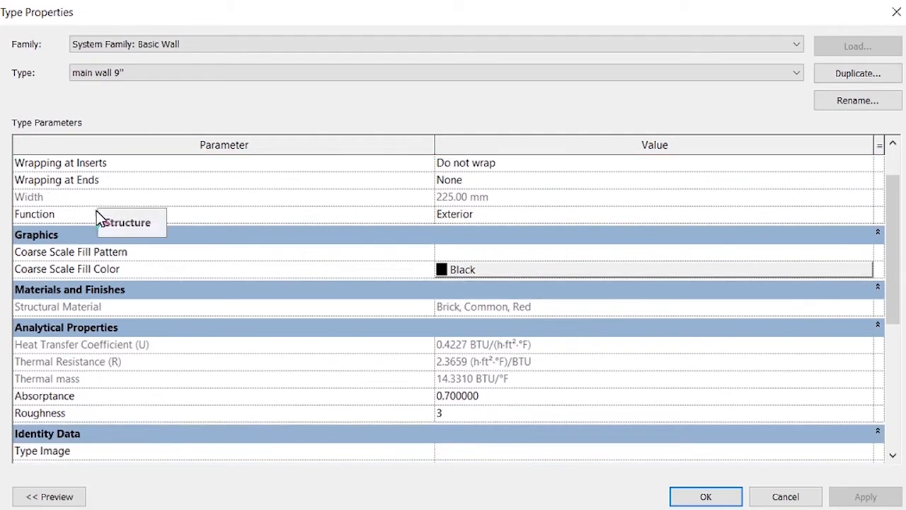
{"action": "scroll", "coordinate": [74, 252], "scroll_direction": "down", "scroll_amount": 1}
{"action": "mouse_move", "coordinate": [152, 255]}
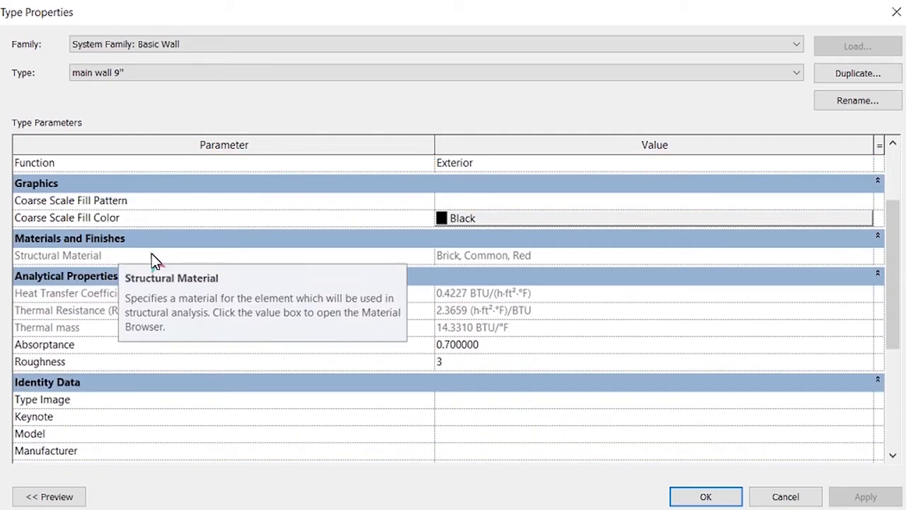
{"action": "scroll", "coordinate": [108, 311], "scroll_direction": "down", "scroll_amount": 1}
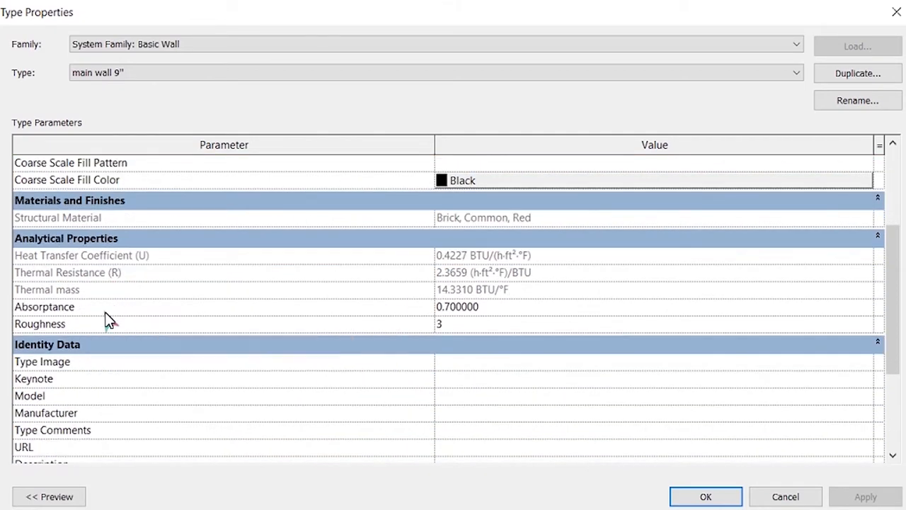
{"action": "scroll", "coordinate": [338, 300], "scroll_direction": "up", "scroll_amount": 3}
{"action": "scroll", "coordinate": [194, 360], "scroll_direction": "down", "scroll_amount": 3}
{"action": "scroll", "coordinate": [83, 362], "scroll_direction": "up", "scroll_amount": 3}
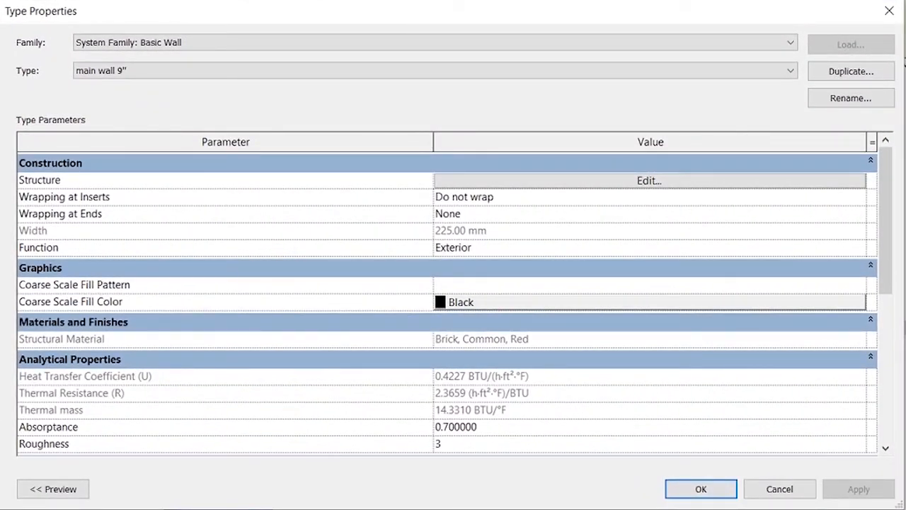
Open the wall type's structure for editing and bring up the material choices for the Structure [1] layer.
{"action": "mouse_move", "coordinate": [49, 185]}
{"action": "mouse_move", "coordinate": [296, 185]}
{"action": "mouse_move", "coordinate": [50, 186]}
{"action": "left_click", "coordinate": [643, 182]}
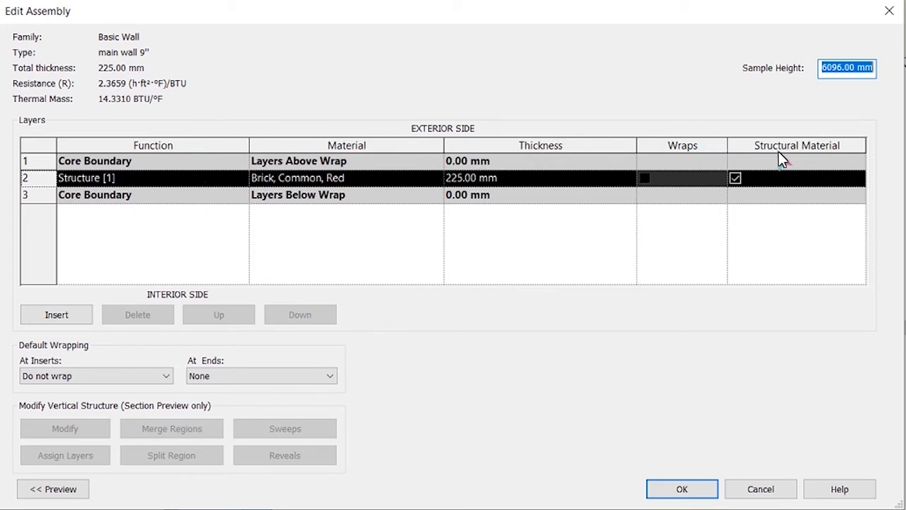
{"action": "left_click", "coordinate": [345, 178]}
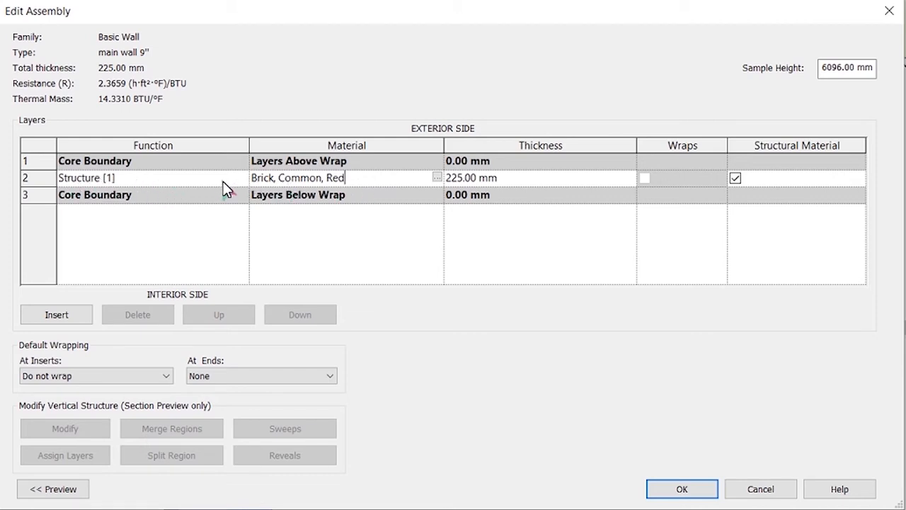
{"action": "left_click", "coordinate": [408, 199]}
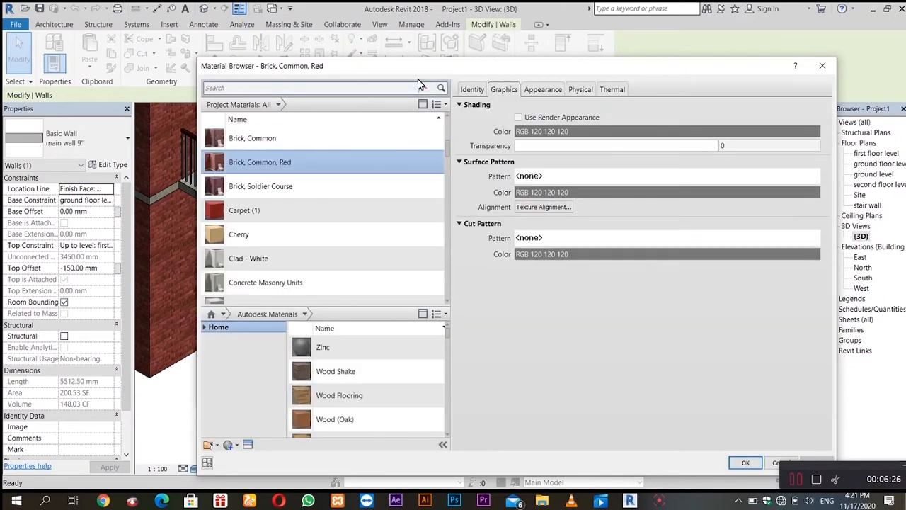
Move the Material Browser clear and look through the project materials and the Autodesk Materials library list.
{"action": "left_click_drag", "start_coordinate": [425, 65], "coordinate": [362, 37]}
{"action": "scroll", "coordinate": [234, 158], "scroll_direction": "up", "scroll_amount": 5}
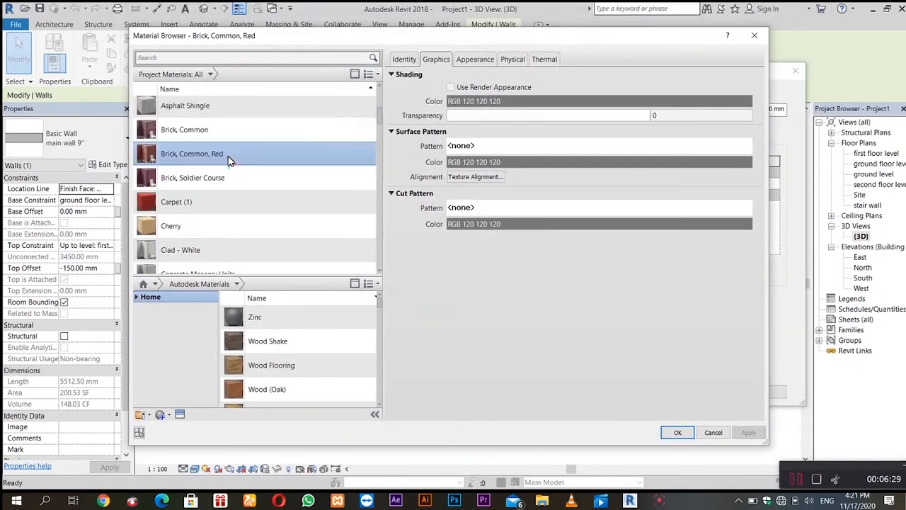
{"action": "scroll", "coordinate": [246, 134], "scroll_direction": "down", "scroll_amount": 6}
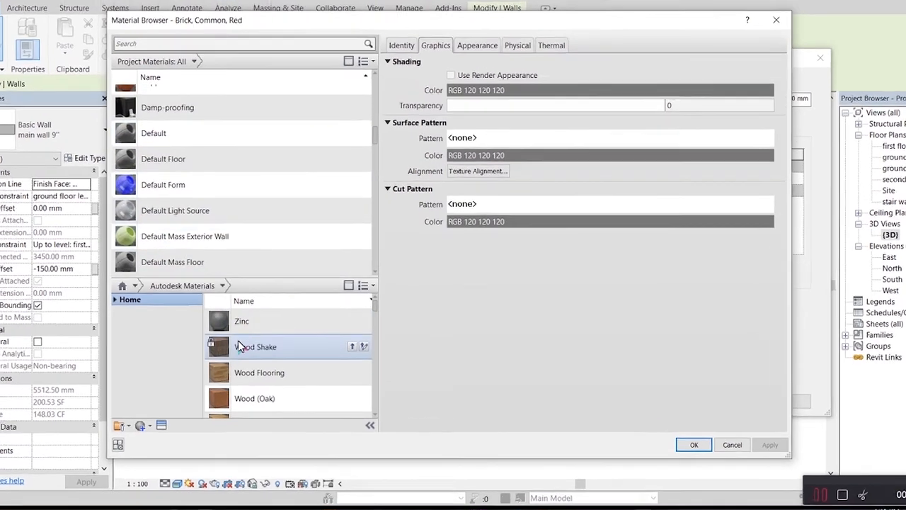
{"action": "scroll", "coordinate": [266, 343], "scroll_direction": "down", "scroll_amount": 6}
{"action": "scroll", "coordinate": [212, 386], "scroll_direction": "down", "scroll_amount": 5}
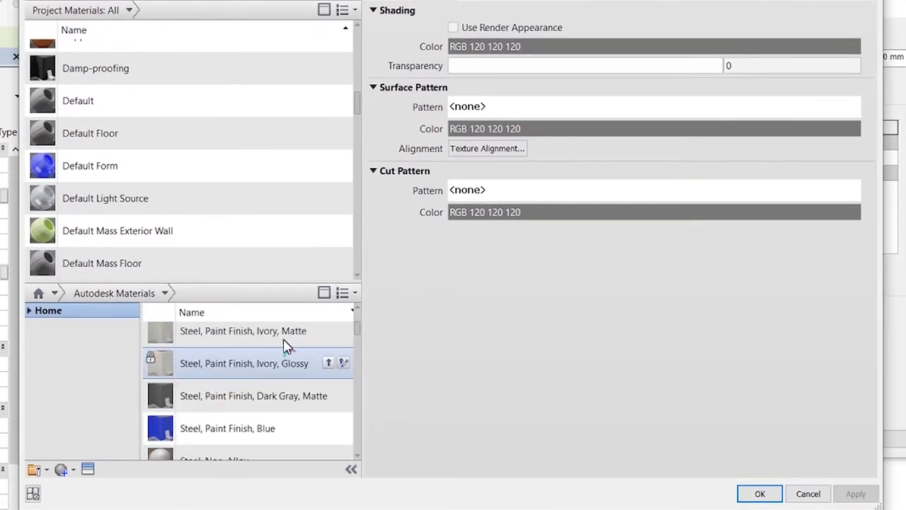
{"action": "scroll", "coordinate": [158, 419], "scroll_direction": "up", "scroll_amount": 5}
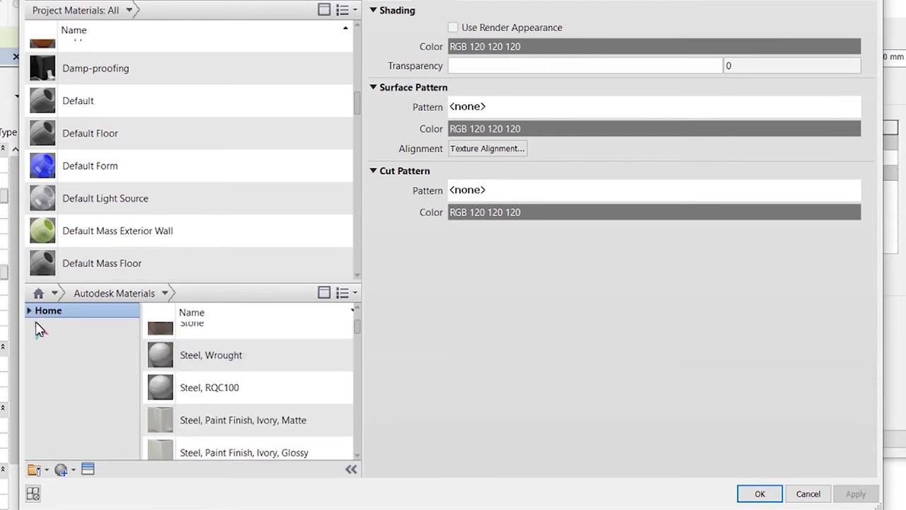
{"action": "scroll", "coordinate": [182, 348], "scroll_direction": "up", "scroll_amount": 7}
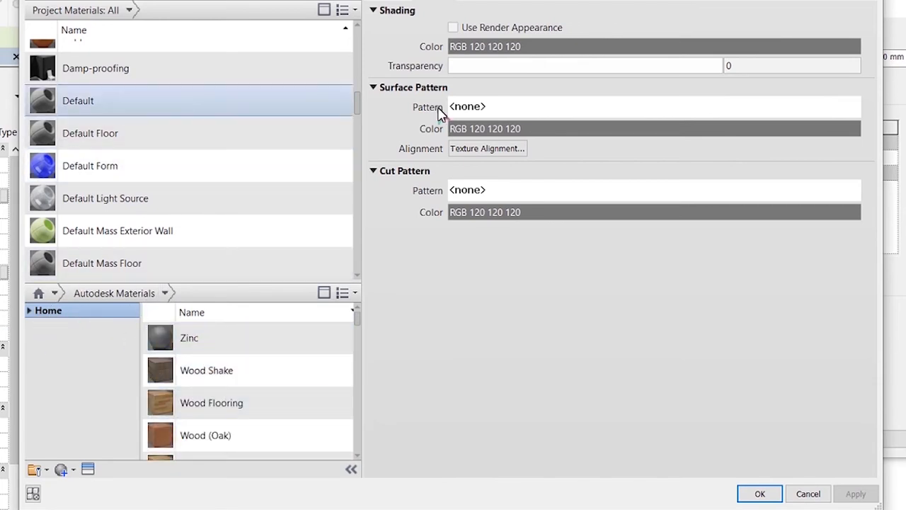
Expand the Home library tree, check the Autodesk Materials categories, and leave the AEC Materials categories expanded.
{"action": "left_click", "coordinate": [29, 312]}
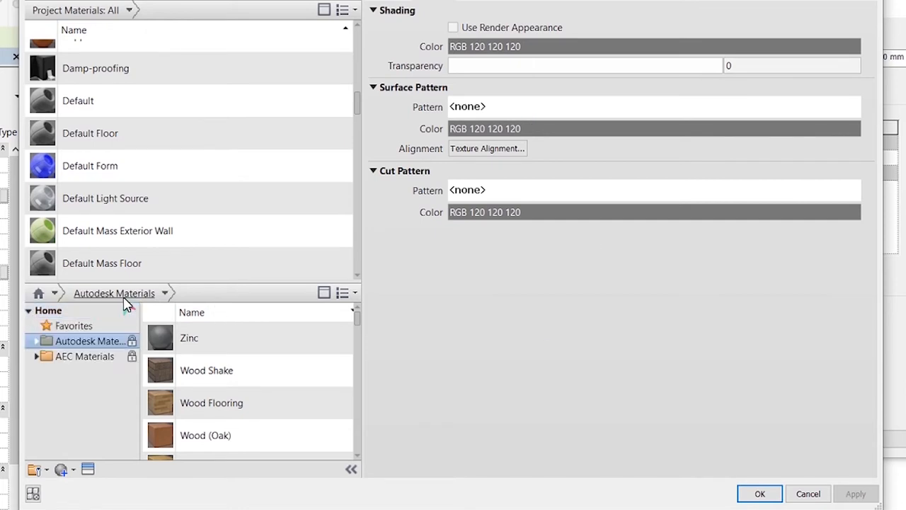
{"action": "left_click", "coordinate": [41, 345]}
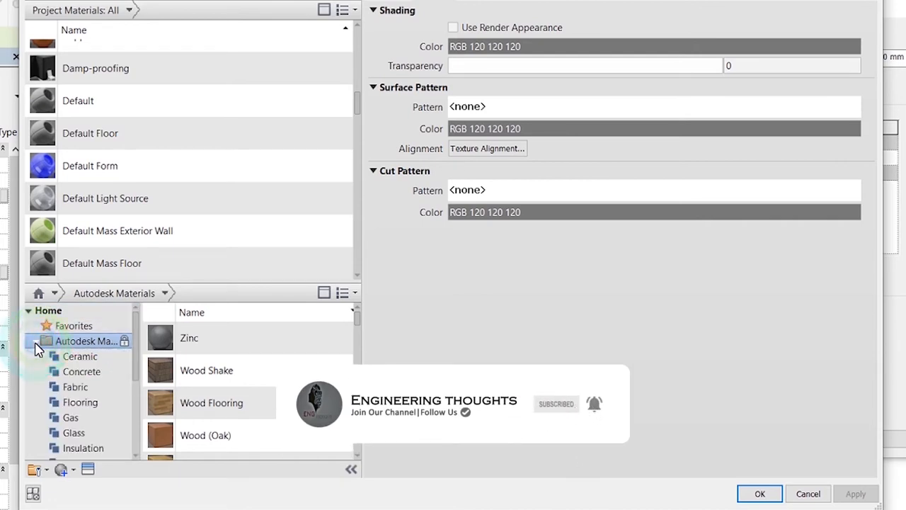
{"action": "left_click", "coordinate": [36, 343]}
{"action": "left_click", "coordinate": [38, 357]}
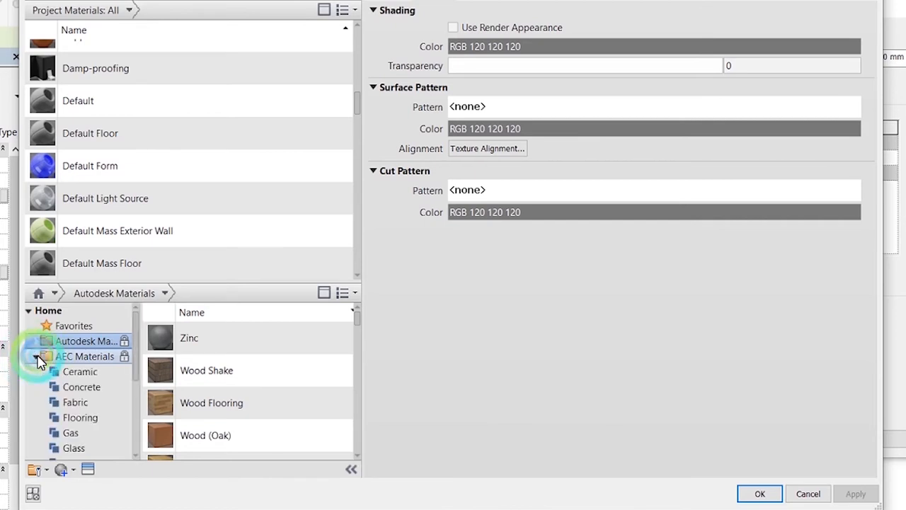
{"action": "left_click", "coordinate": [38, 358]}
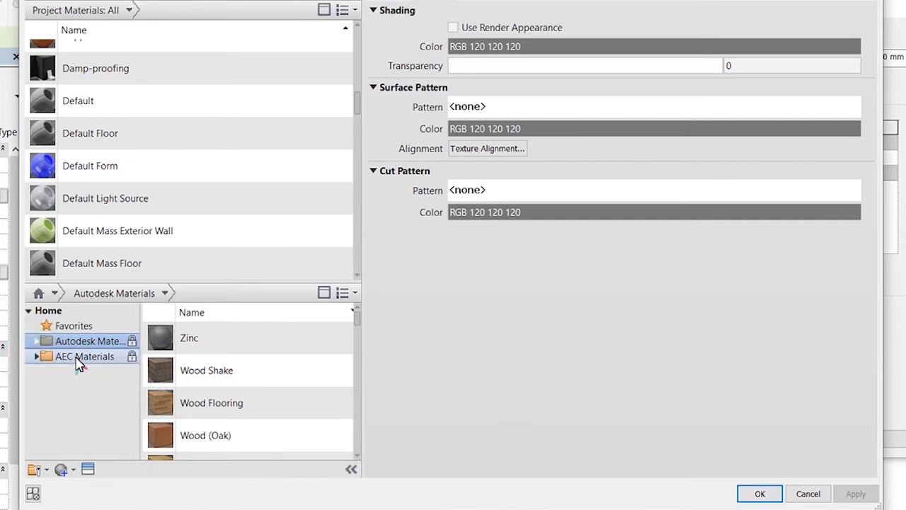
{"action": "left_click", "coordinate": [36, 358]}
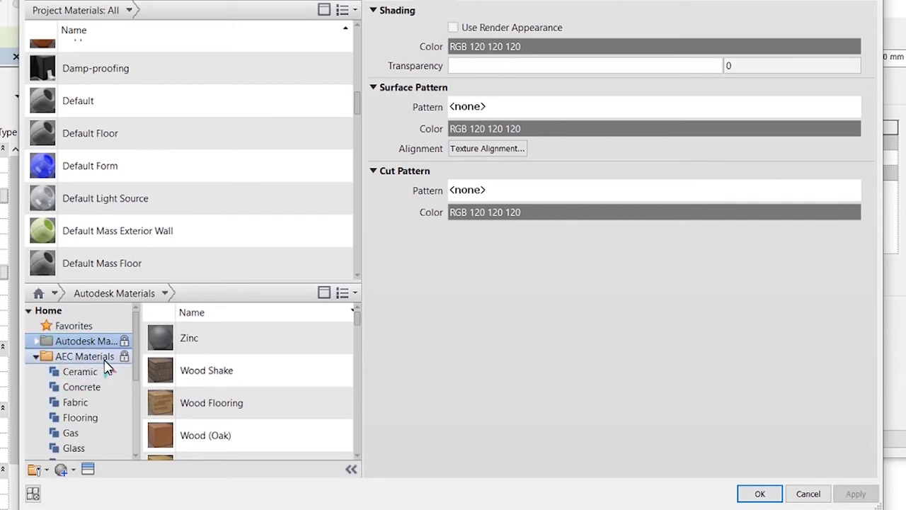
Examine the material categories in the AEC Materials library, from Ceramic through Wood.
{"action": "left_click_drag", "start_coordinate": [425, 1], "coordinate": [429, 10]}
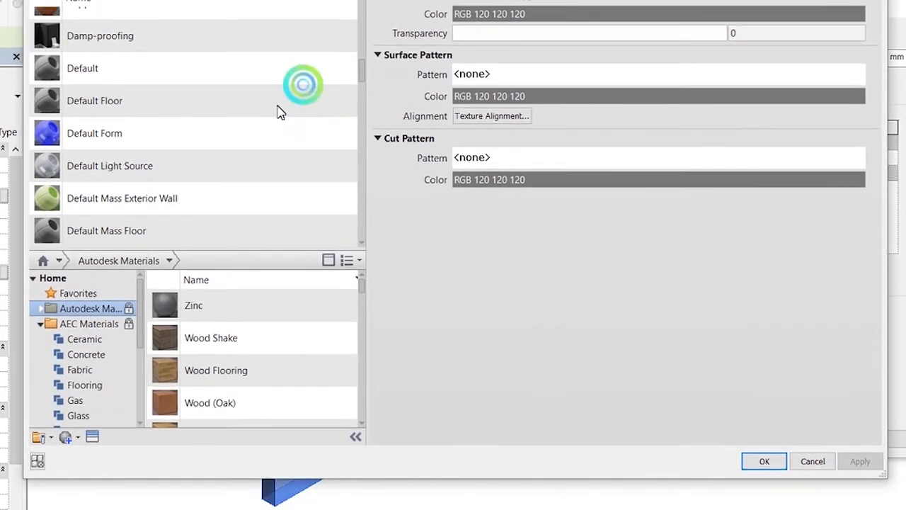
{"action": "scroll", "coordinate": [99, 373], "scroll_direction": "down", "scroll_amount": 2}
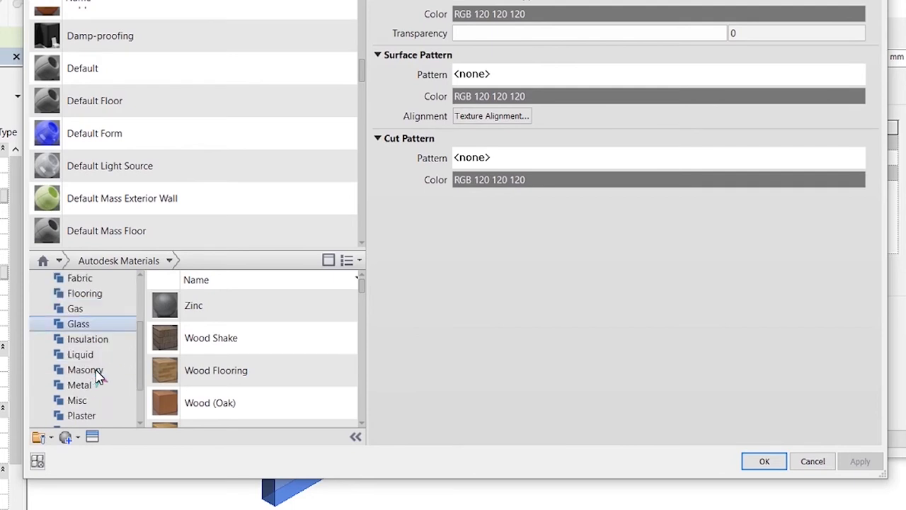
{"action": "left_click", "coordinate": [100, 374]}
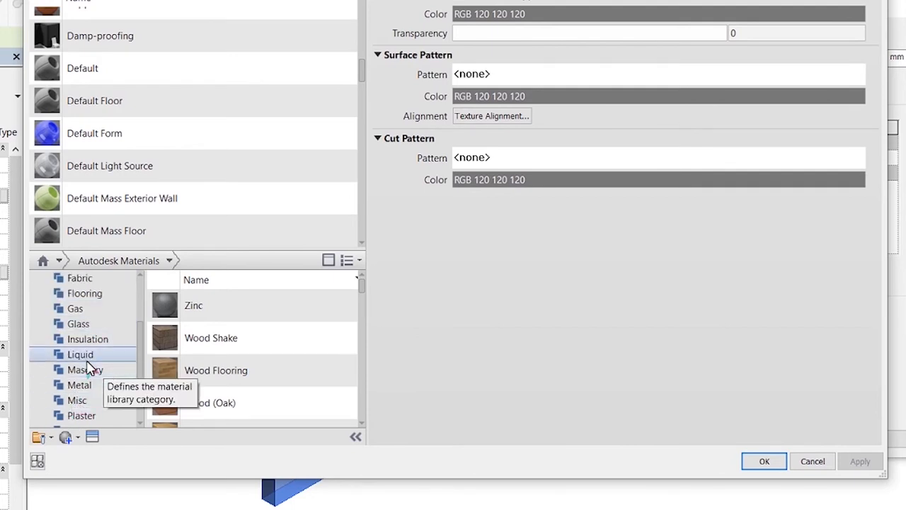
{"action": "scroll", "coordinate": [71, 374], "scroll_direction": "down", "scroll_amount": 2}
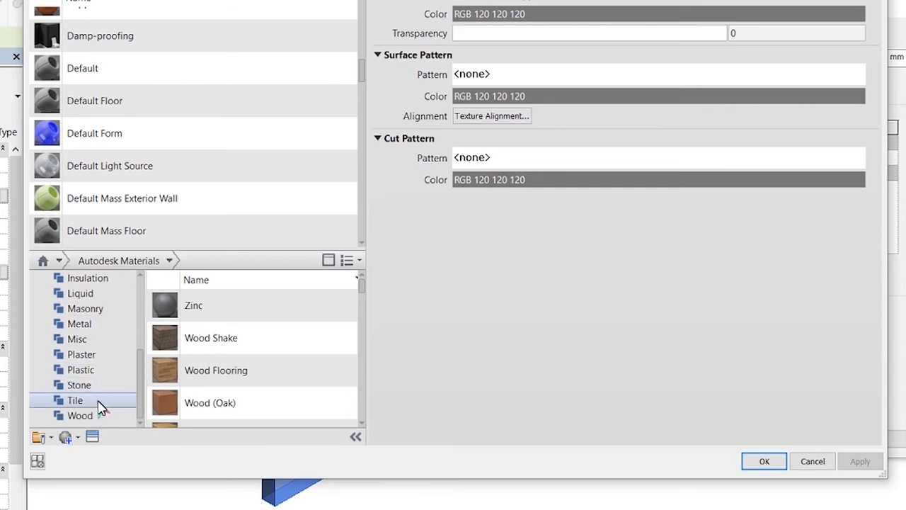
{"action": "scroll", "coordinate": [107, 375], "scroll_direction": "up", "scroll_amount": 2}
{"action": "scroll", "coordinate": [107, 358], "scroll_direction": "up", "scroll_amount": 1}
{"action": "scroll", "coordinate": [108, 360], "scroll_direction": "down", "scroll_amount": 1}
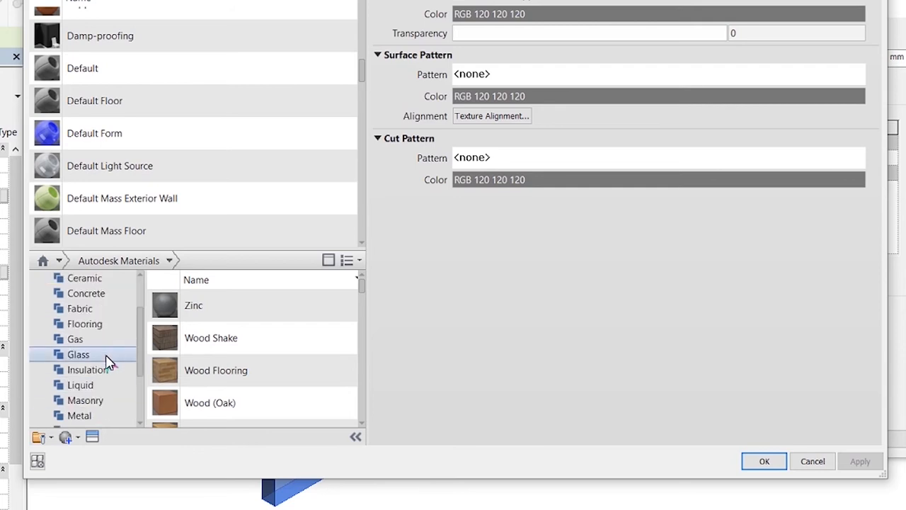
{"action": "scroll", "coordinate": [109, 361], "scroll_direction": "up", "scroll_amount": 1}
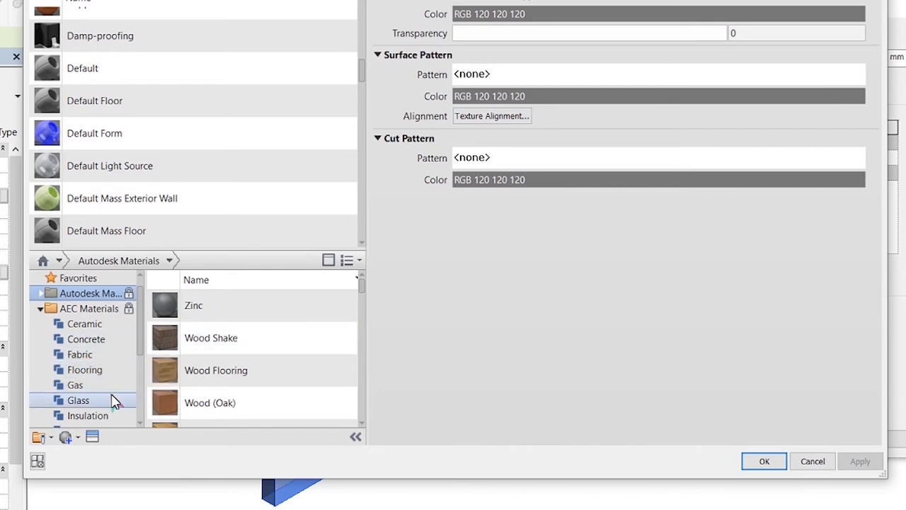
{"action": "scroll", "coordinate": [107, 411], "scroll_direction": "down", "scroll_amount": 2}
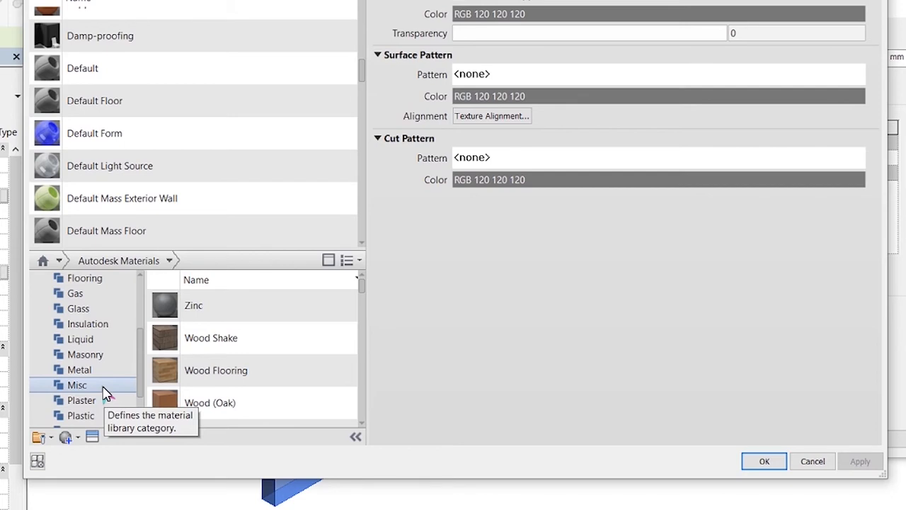
{"action": "scroll", "coordinate": [106, 395], "scroll_direction": "down", "scroll_amount": 1}
{"action": "scroll", "coordinate": [105, 397], "scroll_direction": "up", "scroll_amount": 4}
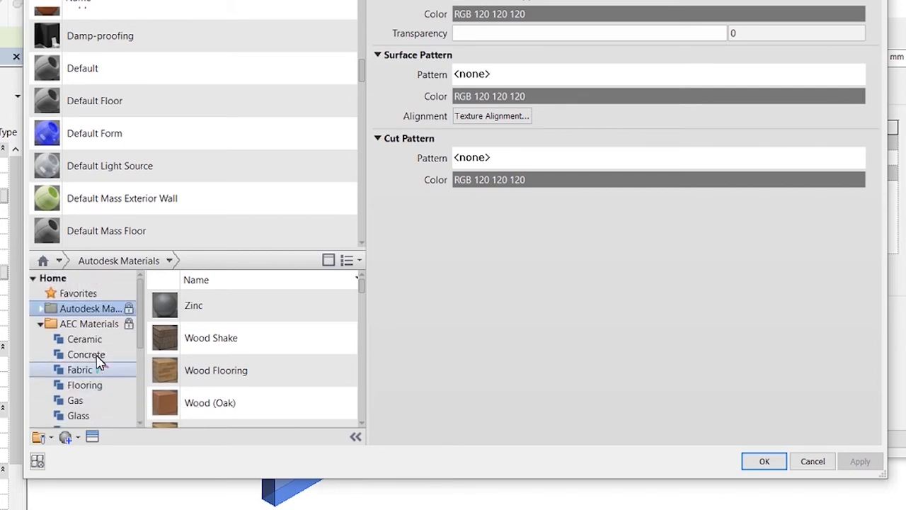
Display the materials of the Masonry category in the AEC Materials library.
{"action": "scroll", "coordinate": [99, 363], "scroll_direction": "down", "scroll_amount": 1}
{"action": "scroll", "coordinate": [99, 368], "scroll_direction": "down", "scroll_amount": 2}
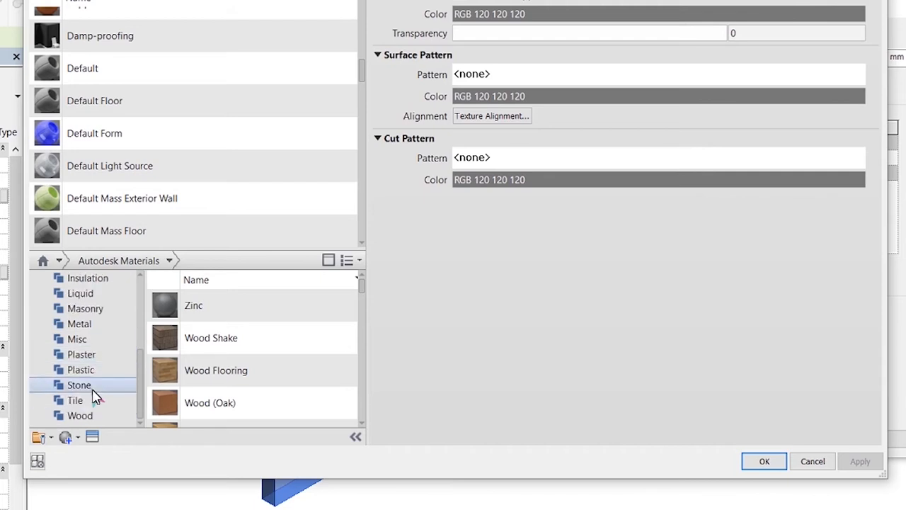
{"action": "scroll", "coordinate": [96, 404], "scroll_direction": "up", "scroll_amount": 2}
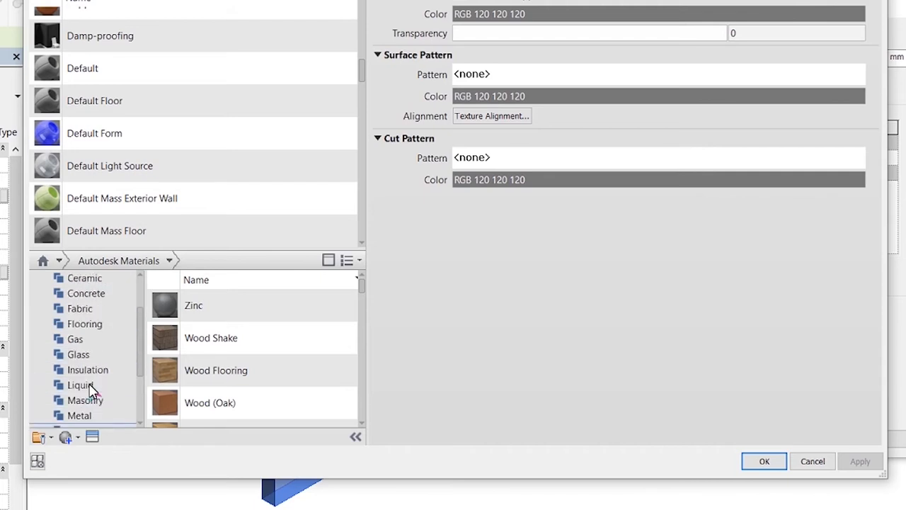
{"action": "scroll", "coordinate": [112, 315], "scroll_direction": "up", "scroll_amount": 1}
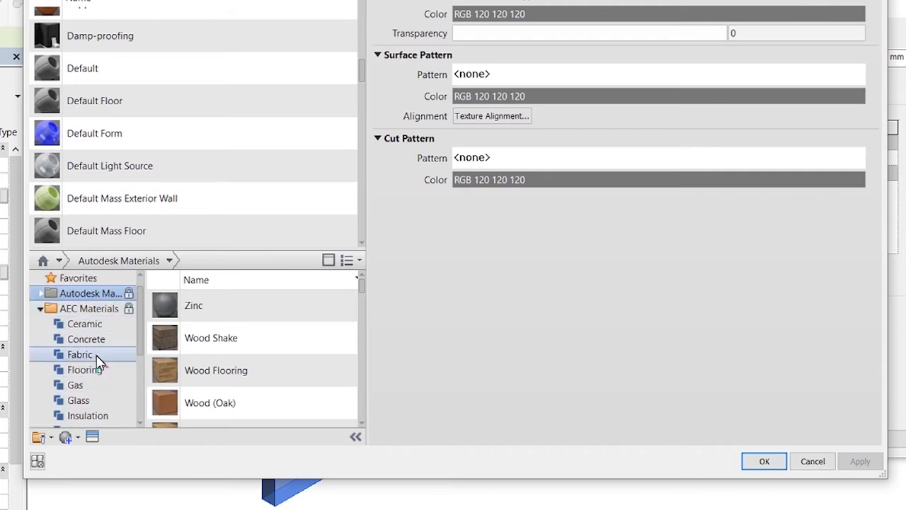
{"action": "scroll", "coordinate": [101, 364], "scroll_direction": "down", "scroll_amount": 1}
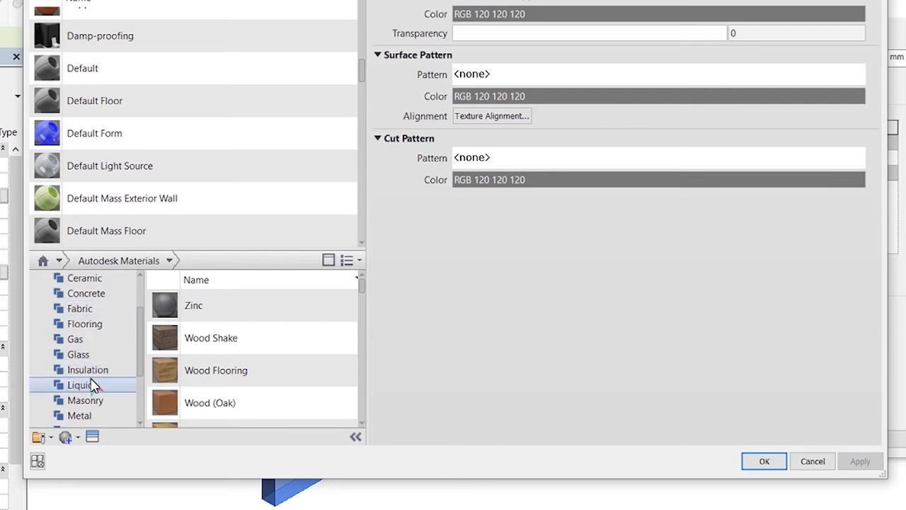
{"action": "scroll", "coordinate": [86, 357], "scroll_direction": "down", "scroll_amount": 1}
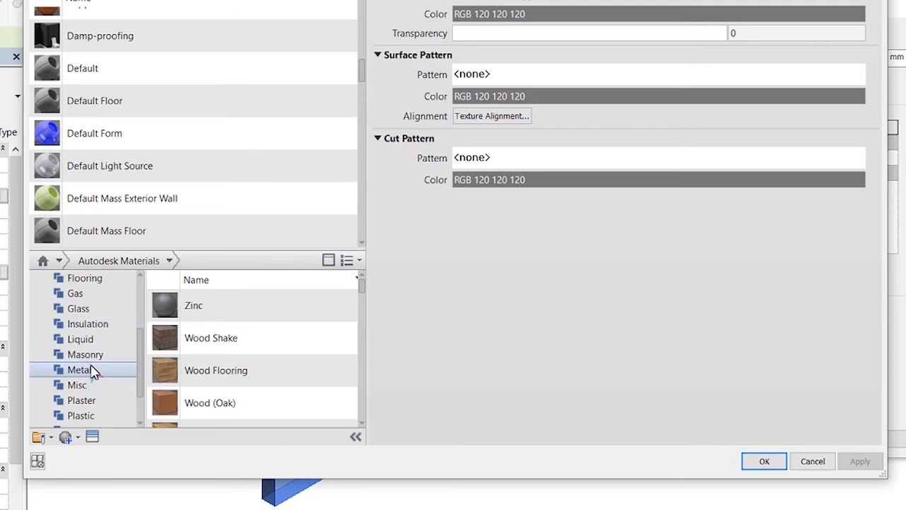
{"action": "left_click", "coordinate": [92, 358]}
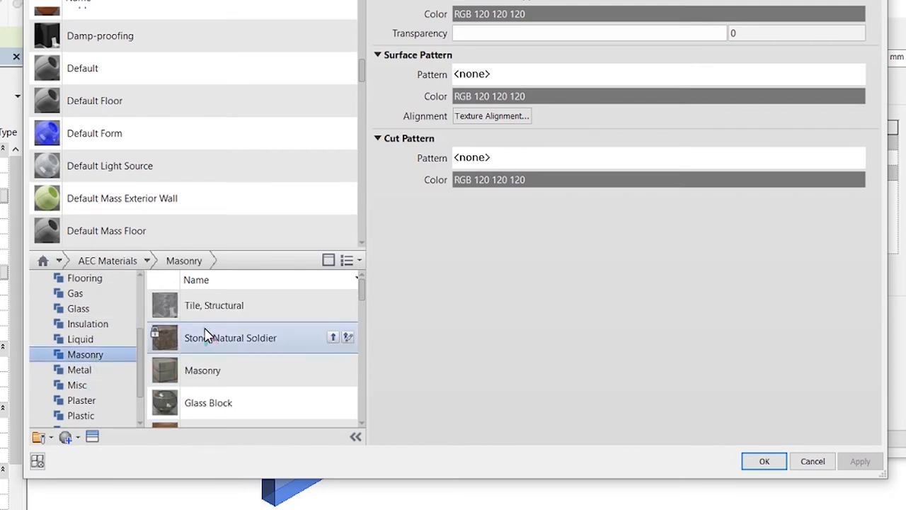
Examine the masonry materials, from structural tile to CMU and brick, and the other AEC Materials categories.
{"action": "scroll", "coordinate": [251, 318], "scroll_direction": "down", "scroll_amount": 1}
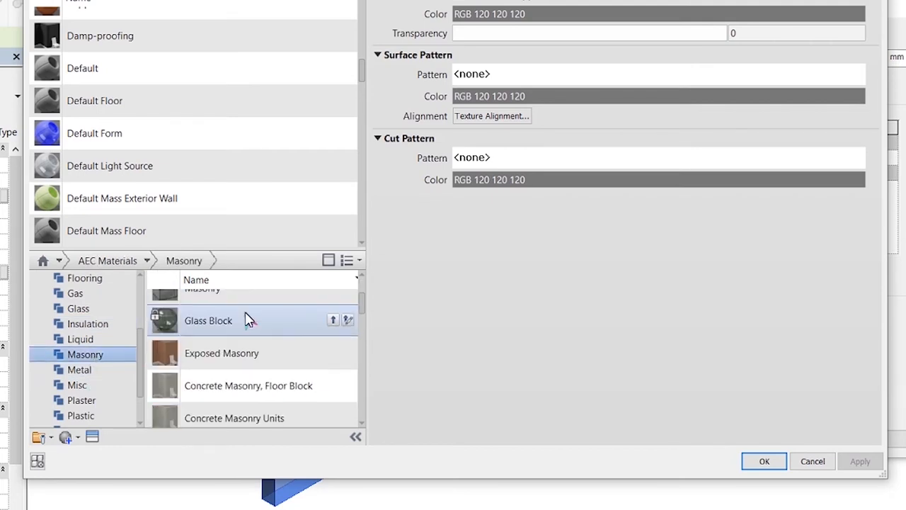
{"action": "scroll", "coordinate": [243, 338], "scroll_direction": "up", "scroll_amount": 1}
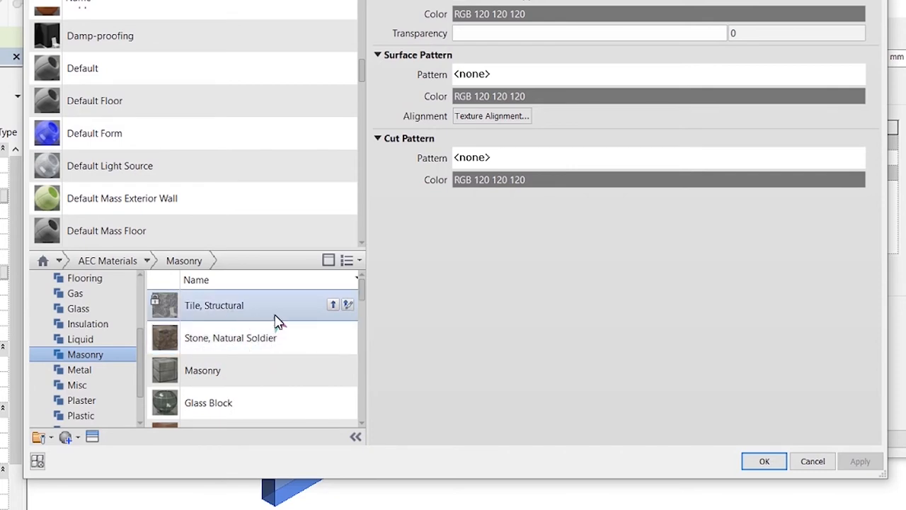
{"action": "scroll", "coordinate": [258, 351], "scroll_direction": "down", "scroll_amount": 1}
{"action": "scroll", "coordinate": [253, 354], "scroll_direction": "down", "scroll_amount": 5}
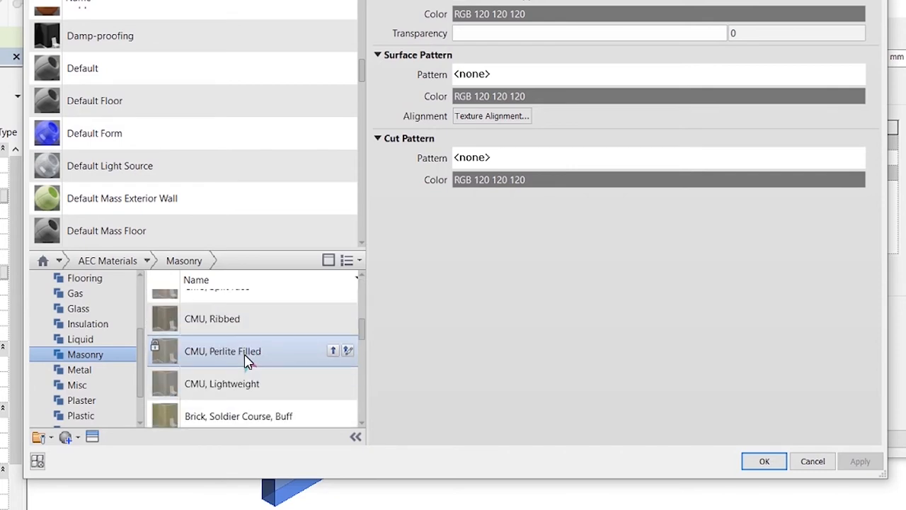
{"action": "scroll", "coordinate": [246, 364], "scroll_direction": "up", "scroll_amount": 5}
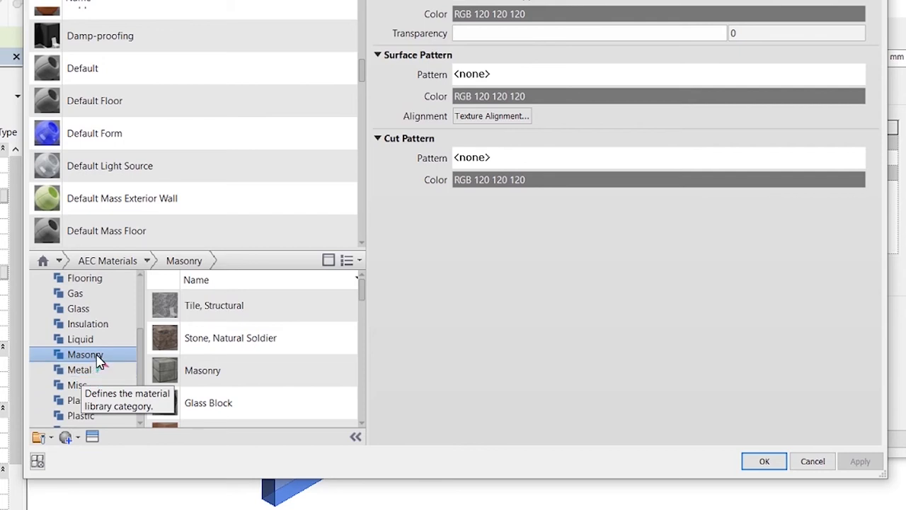
{"action": "scroll", "coordinate": [99, 361], "scroll_direction": "up", "scroll_amount": 3}
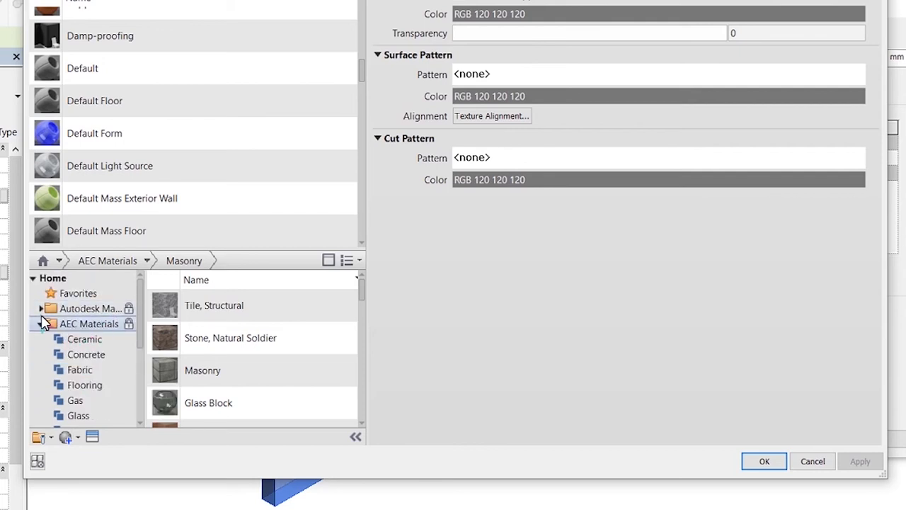
{"action": "scroll", "coordinate": [83, 324], "scroll_direction": "down", "scroll_amount": 1}
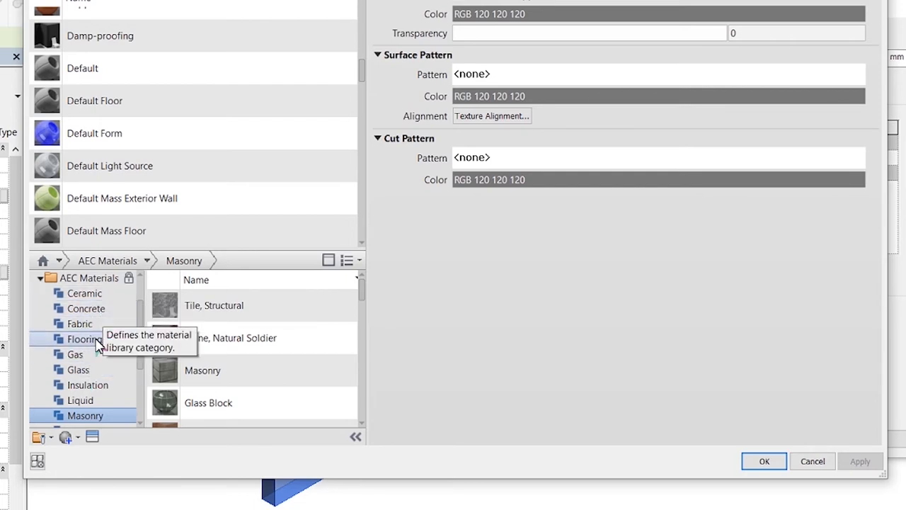
{"action": "scroll", "coordinate": [92, 354], "scroll_direction": "down", "scroll_amount": 1}
{"action": "scroll", "coordinate": [94, 359], "scroll_direction": "up", "scroll_amount": 2}
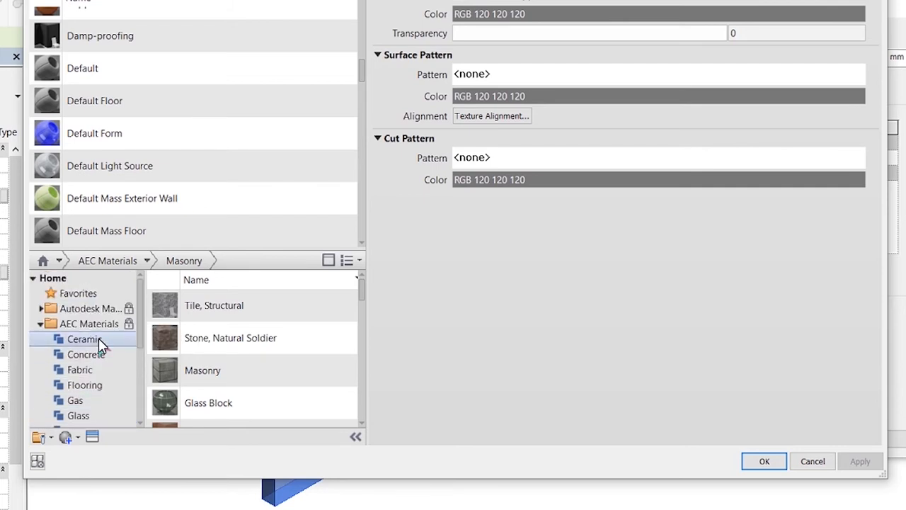
Add Stone, Natural Soldier from the AEC Masonry materials to the project materials.
{"action": "scroll", "coordinate": [100, 350], "scroll_direction": "down", "scroll_amount": 2}
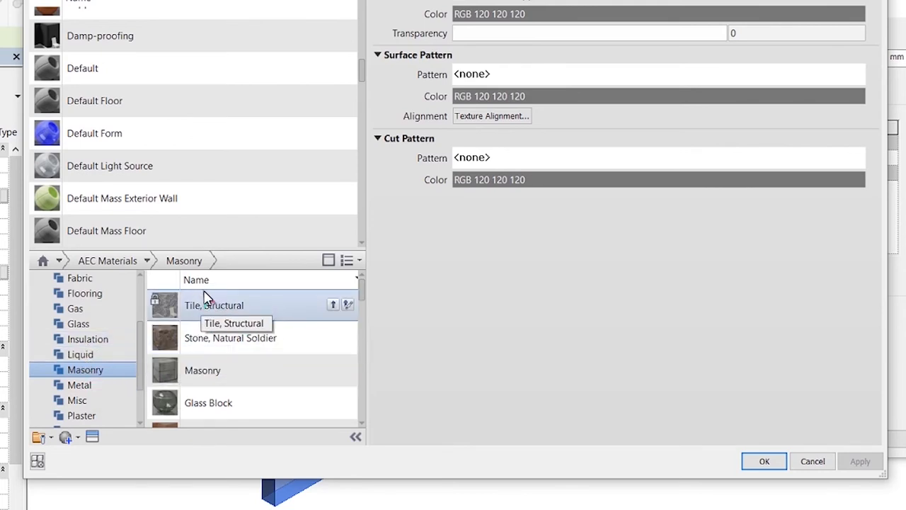
{"action": "scroll", "coordinate": [215, 341], "scroll_direction": "down", "scroll_amount": 1}
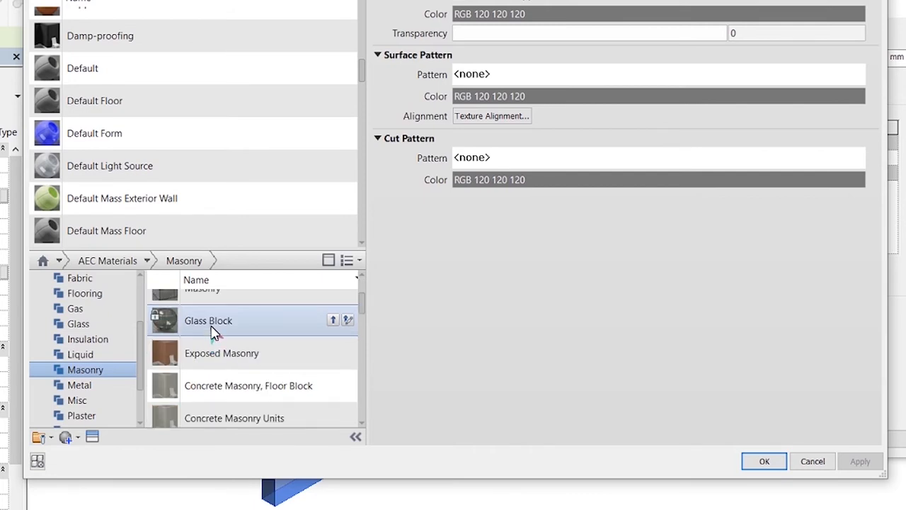
{"action": "scroll", "coordinate": [213, 333], "scroll_direction": "up", "scroll_amount": 1}
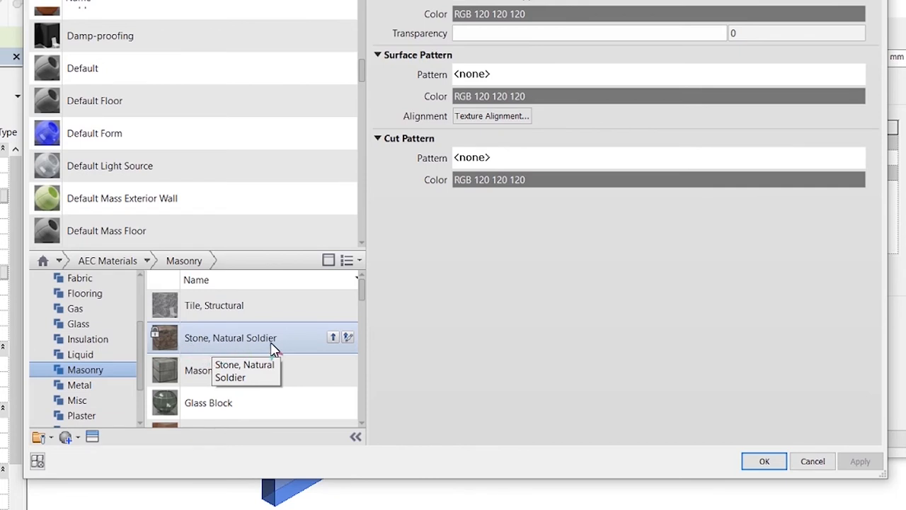
{"action": "left_click", "coordinate": [333, 340]}
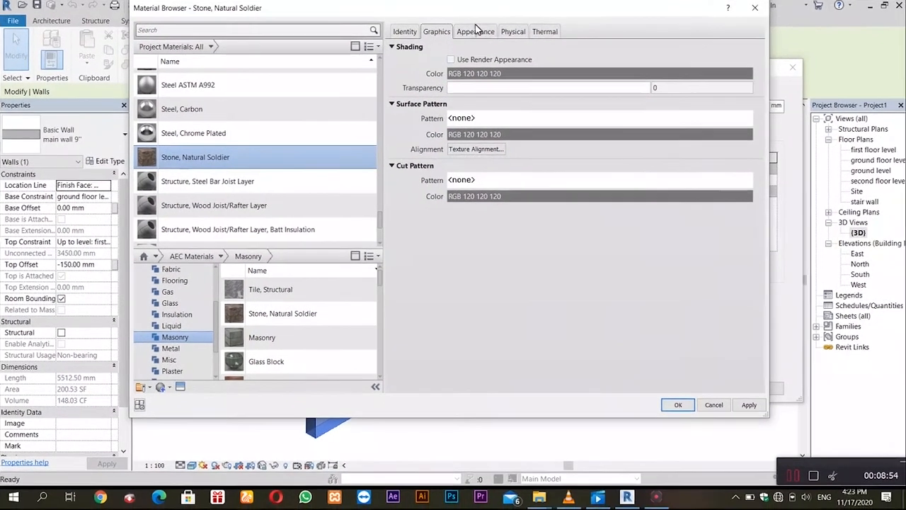
Check the identity and graphics settings of Stone, Natural Soldier, and leave its appearance settings displayed.
{"action": "left_click", "coordinate": [475, 32]}
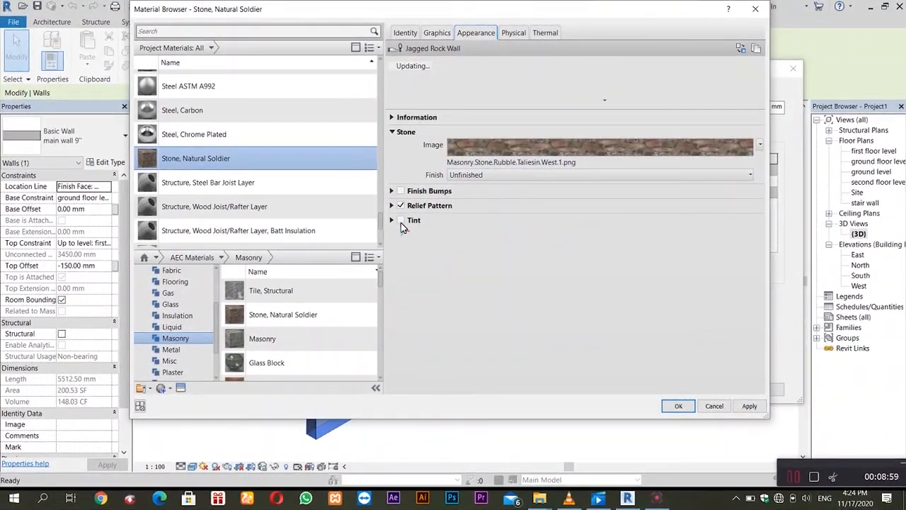
{"action": "left_click", "coordinate": [430, 34]}
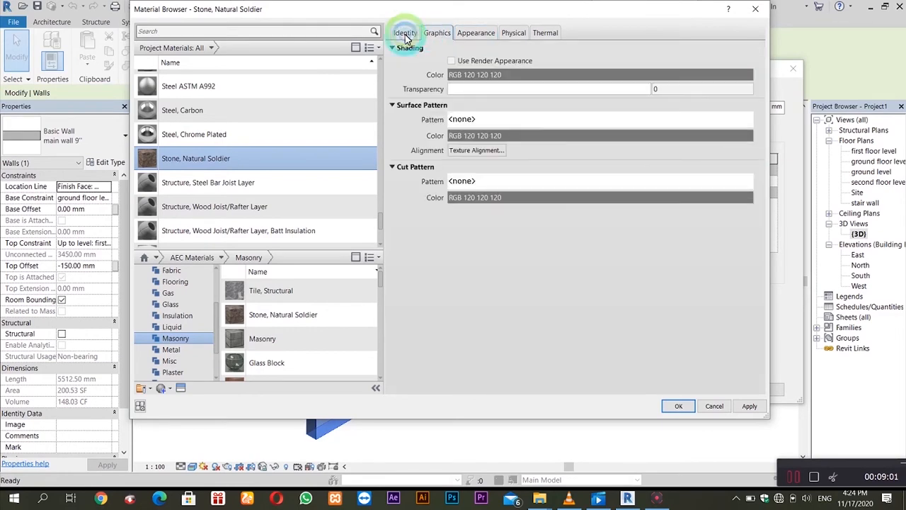
{"action": "left_click", "coordinate": [406, 33]}
{"action": "left_click", "coordinate": [433, 33]}
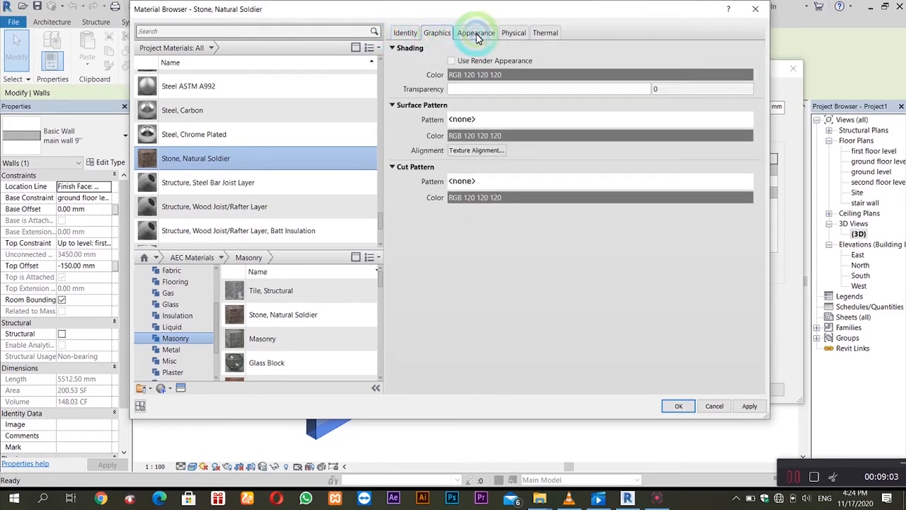
{"action": "left_click", "coordinate": [476, 34]}
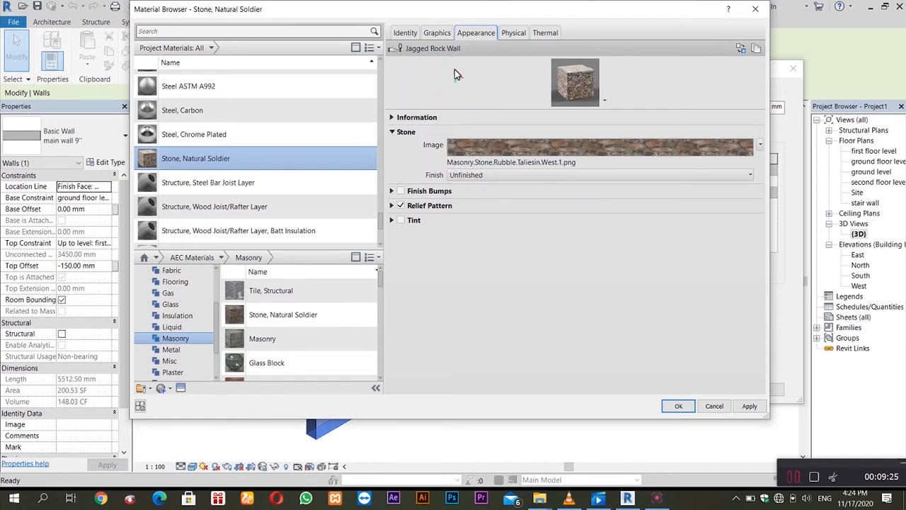
Set the stone finish of the Stone, Natural Soldier appearance to Polished.
{"action": "left_click", "coordinate": [394, 133]}
{"action": "left_click", "coordinate": [393, 132]}
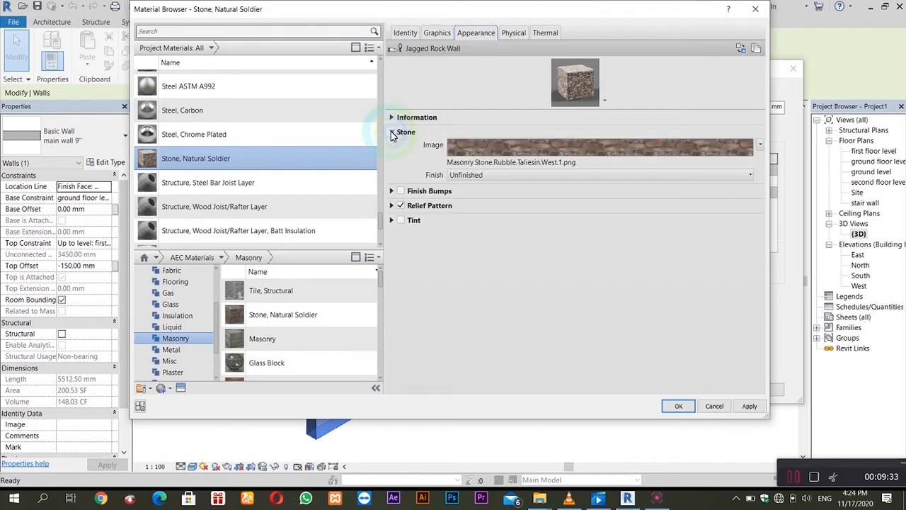
{"action": "left_click", "coordinate": [479, 180]}
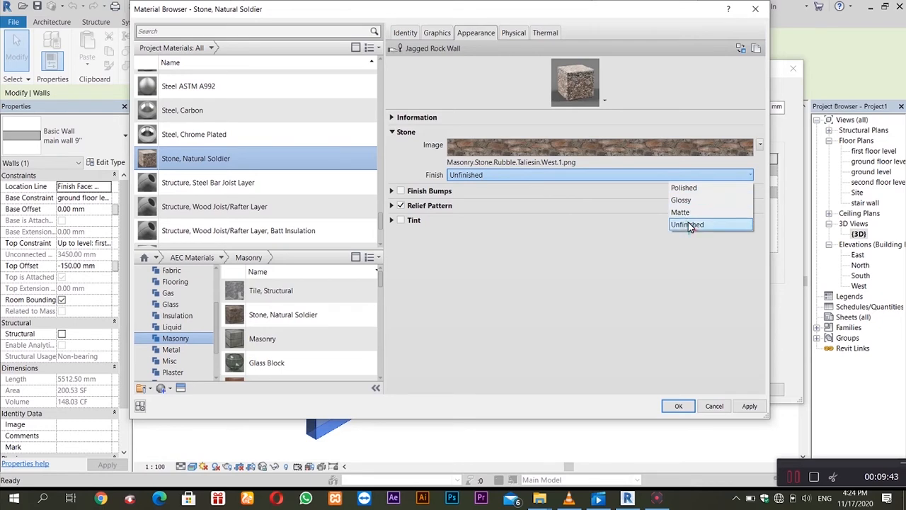
{"action": "left_click", "coordinate": [684, 188]}
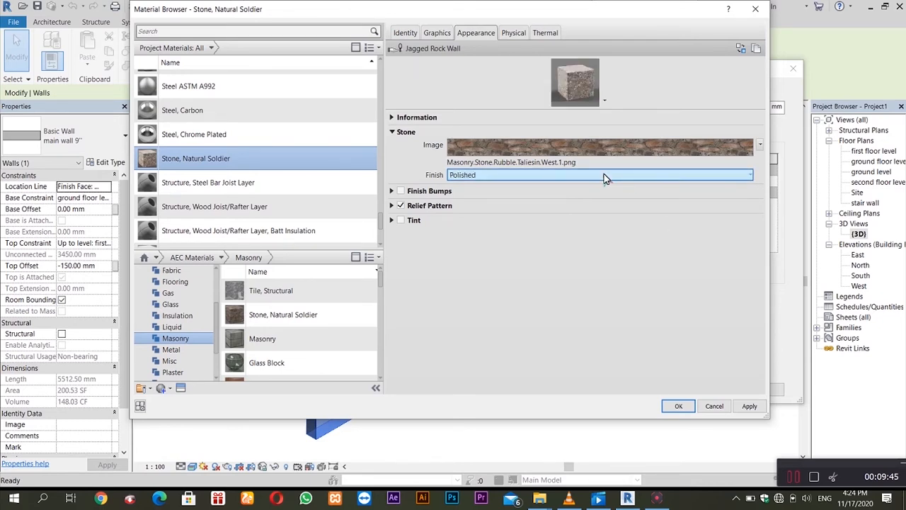
{"action": "left_click", "coordinate": [587, 176]}
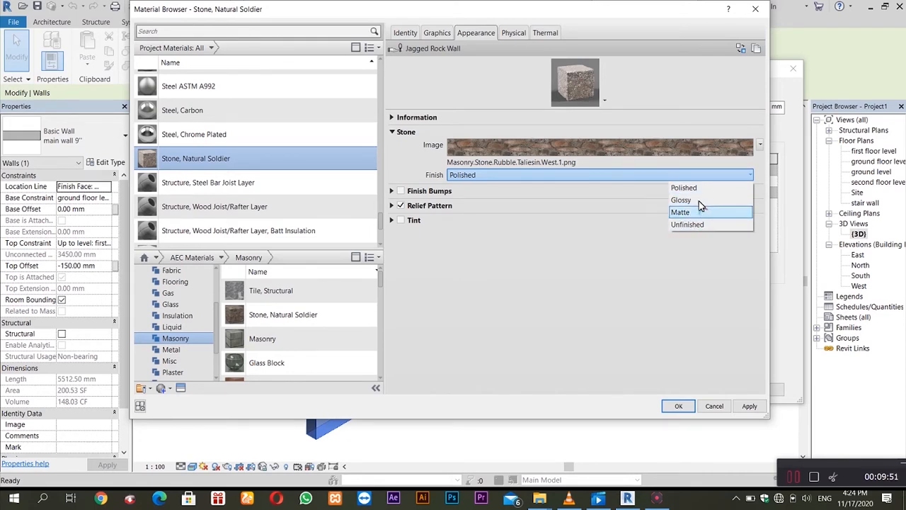
{"action": "left_click", "coordinate": [563, 192]}
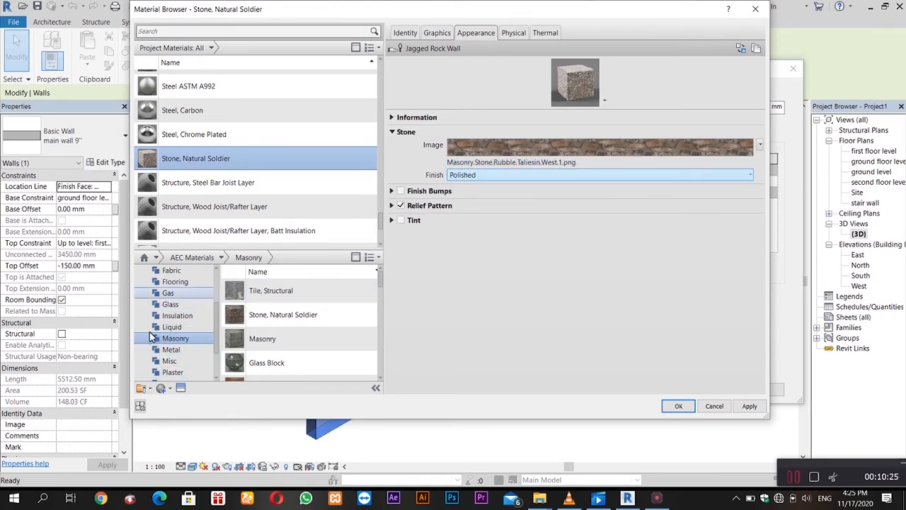
{"action": "scroll", "coordinate": [202, 324], "scroll_direction": "up", "scroll_amount": 1}
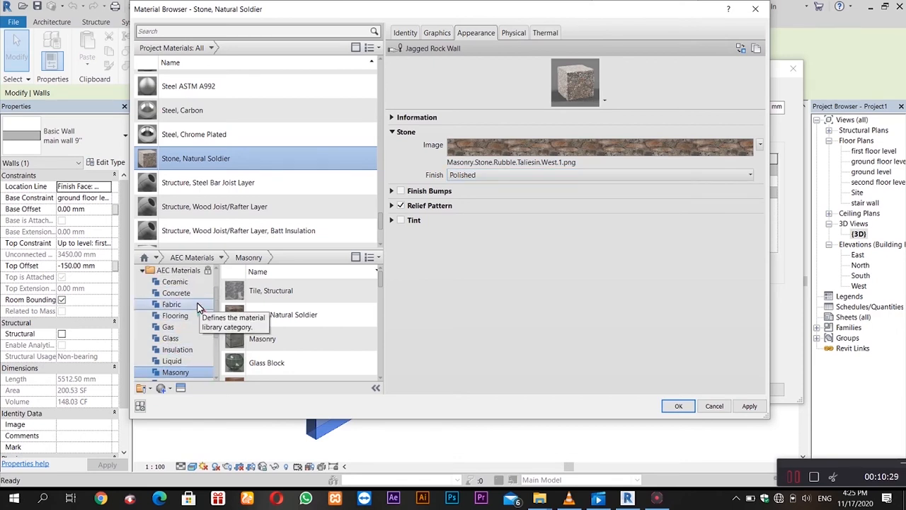
{"action": "scroll", "coordinate": [269, 212], "scroll_direction": "down", "scroll_amount": 1}
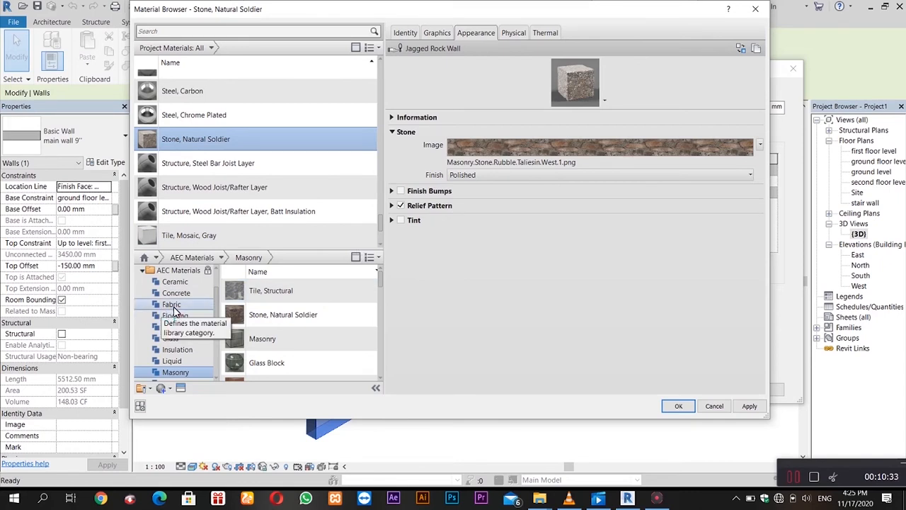
{"action": "scroll", "coordinate": [175, 314], "scroll_direction": "down", "scroll_amount": 1}
{"action": "scroll", "coordinate": [174, 310], "scroll_direction": "up", "scroll_amount": 1}
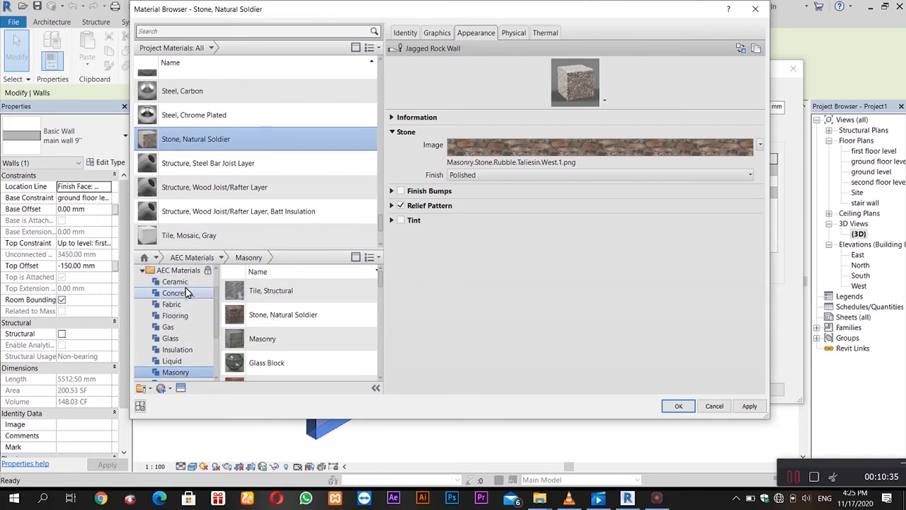
{"action": "scroll", "coordinate": [178, 303], "scroll_direction": "down", "scroll_amount": 1}
{"action": "scroll", "coordinate": [178, 303], "scroll_direction": "up", "scroll_amount": 2}
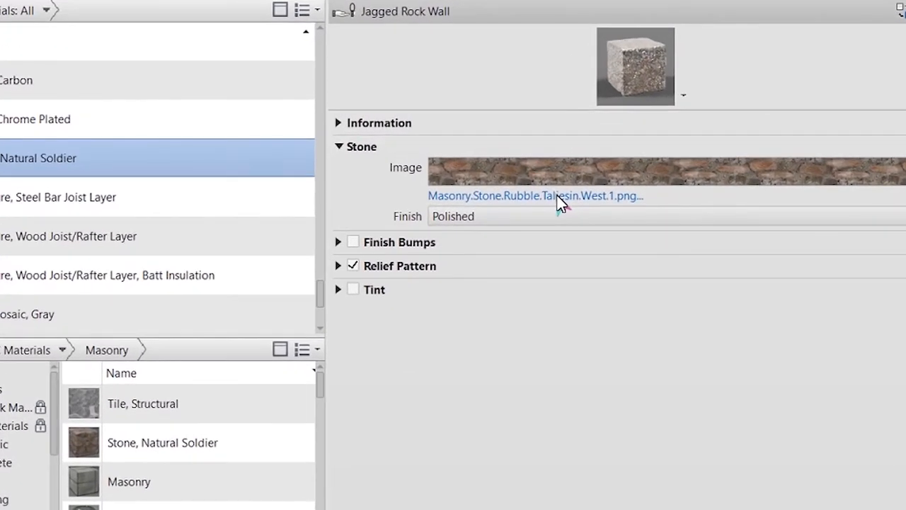
Browse the Mats folder and This PC for replacement stone images, keeping the current image of the Jagged Rock Wall appearance.
{"action": "left_click", "coordinate": [527, 163]}
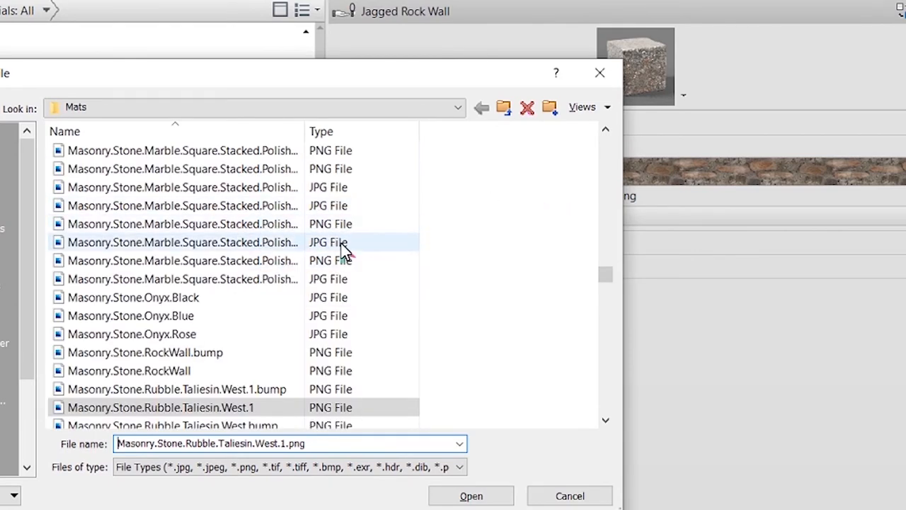
{"action": "scroll", "coordinate": [342, 252], "scroll_direction": "down", "scroll_amount": 2}
{"action": "scroll", "coordinate": [343, 261], "scroll_direction": "down", "scroll_amount": 11}
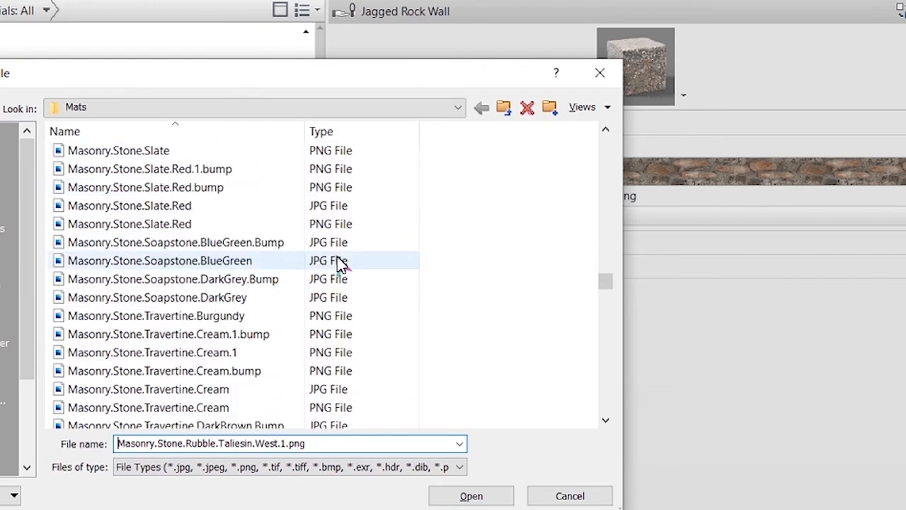
{"action": "scroll", "coordinate": [338, 269], "scroll_direction": "down", "scroll_amount": 13}
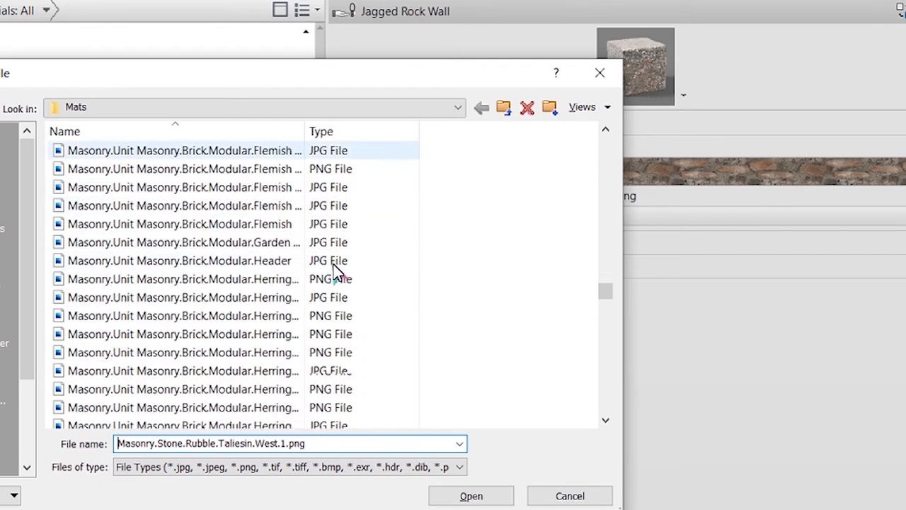
{"action": "scroll", "coordinate": [236, 282], "scroll_direction": "down", "scroll_amount": 3}
{"action": "scroll", "coordinate": [236, 282], "scroll_direction": "up", "scroll_amount": 10}
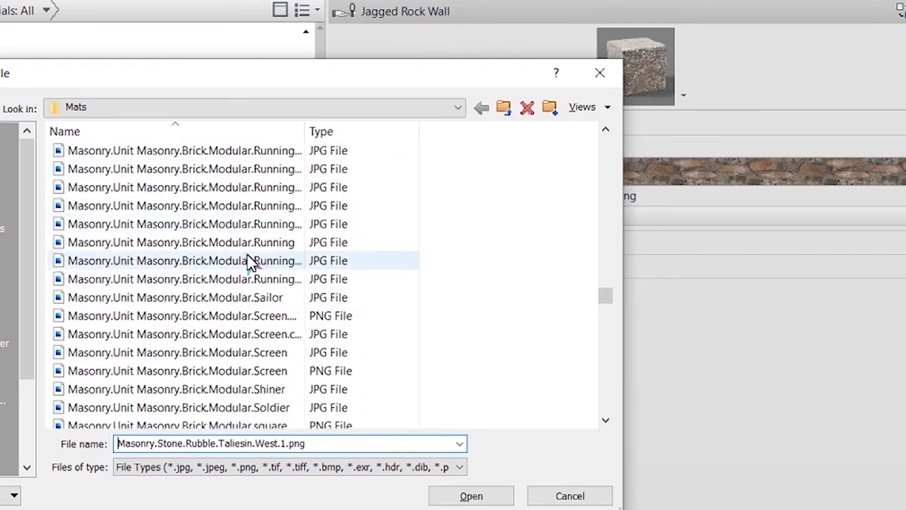
{"action": "scroll", "coordinate": [297, 220], "scroll_direction": "up", "scroll_amount": 15}
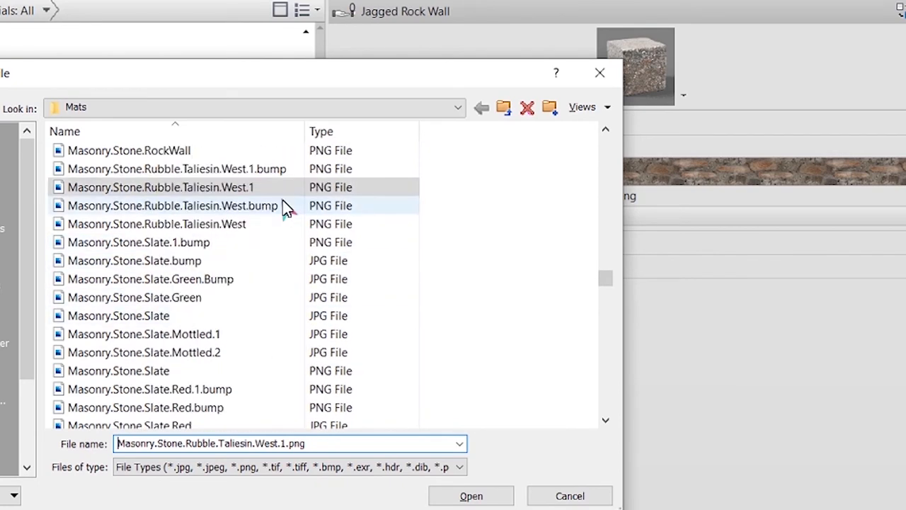
{"action": "scroll", "coordinate": [26, 236], "scroll_direction": "up", "scroll_amount": 1}
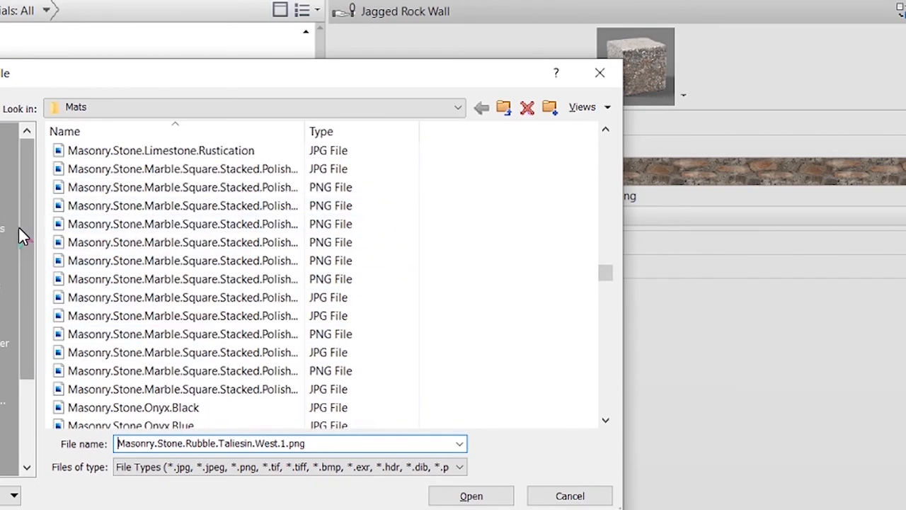
{"action": "scroll", "coordinate": [163, 288], "scroll_direction": "down", "scroll_amount": 1}
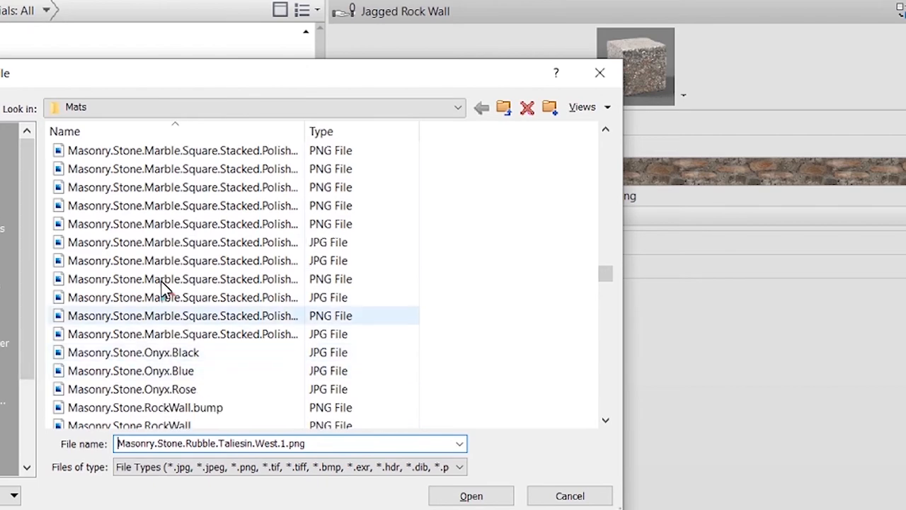
{"action": "scroll", "coordinate": [219, 324], "scroll_direction": "down", "scroll_amount": 2}
{"action": "scroll", "coordinate": [291, 268], "scroll_direction": "up", "scroll_amount": 4}
{"action": "scroll", "coordinate": [291, 267], "scroll_direction": "up", "scroll_amount": 1}
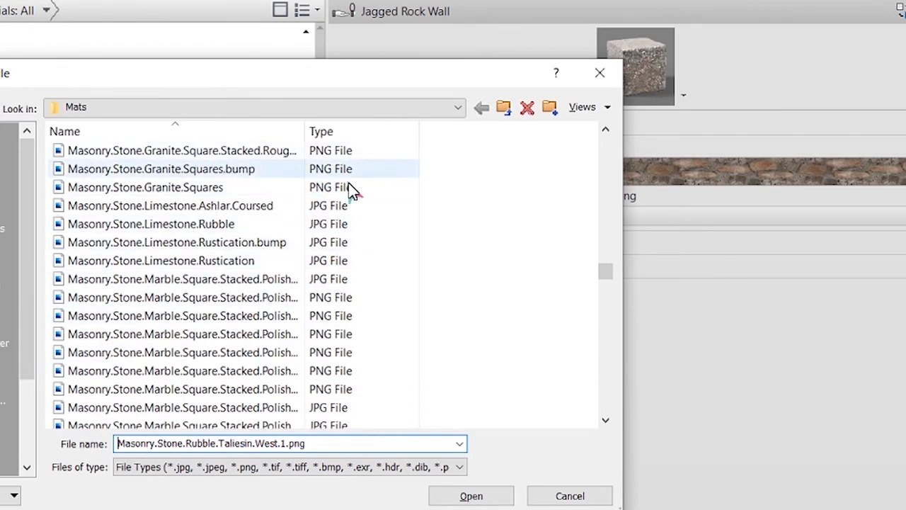
{"action": "scroll", "coordinate": [354, 192], "scroll_direction": "down", "scroll_amount": 8}
{"action": "scroll", "coordinate": [213, 297], "scroll_direction": "down", "scroll_amount": 10}
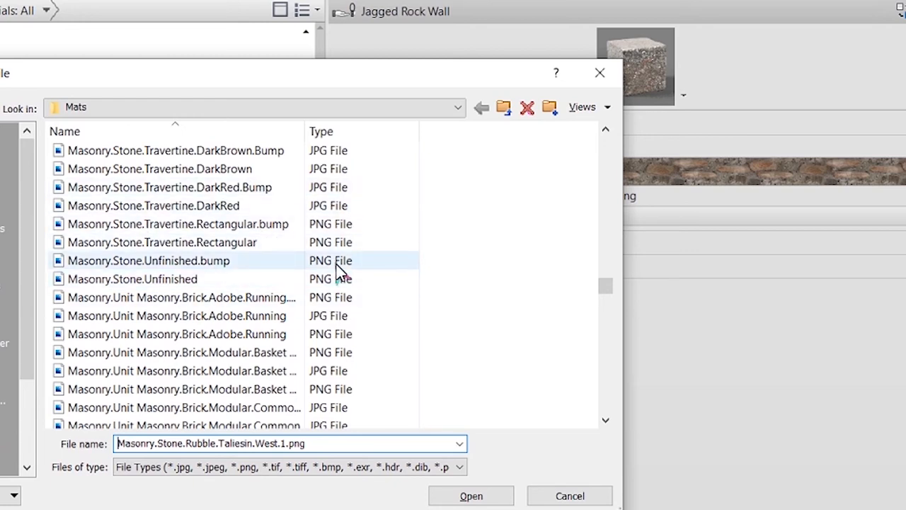
{"action": "scroll", "coordinate": [348, 225], "scroll_direction": "up", "scroll_amount": 2}
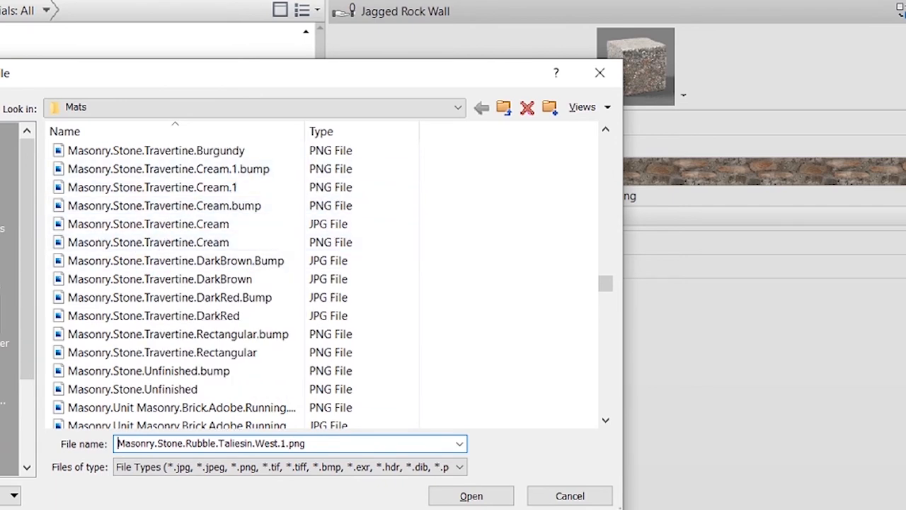
{"action": "left_click", "coordinate": [6, 329]}
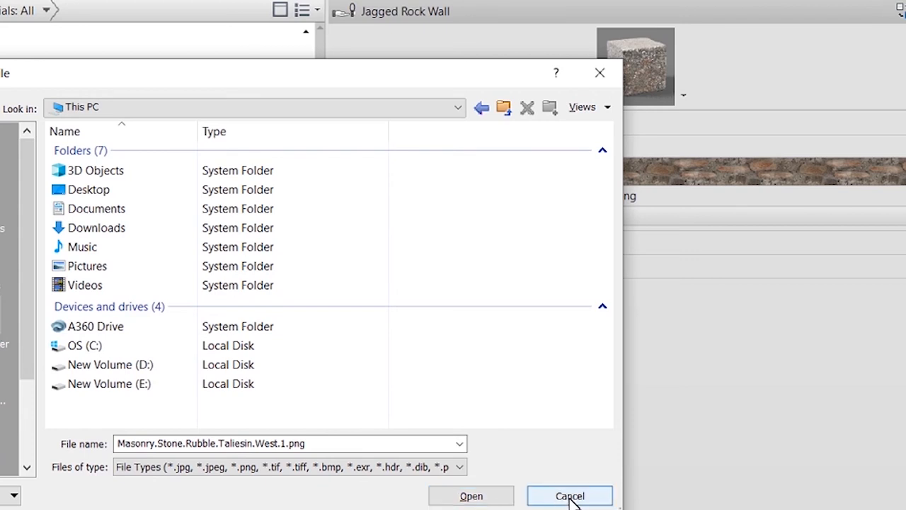
{"action": "left_click", "coordinate": [596, 74]}
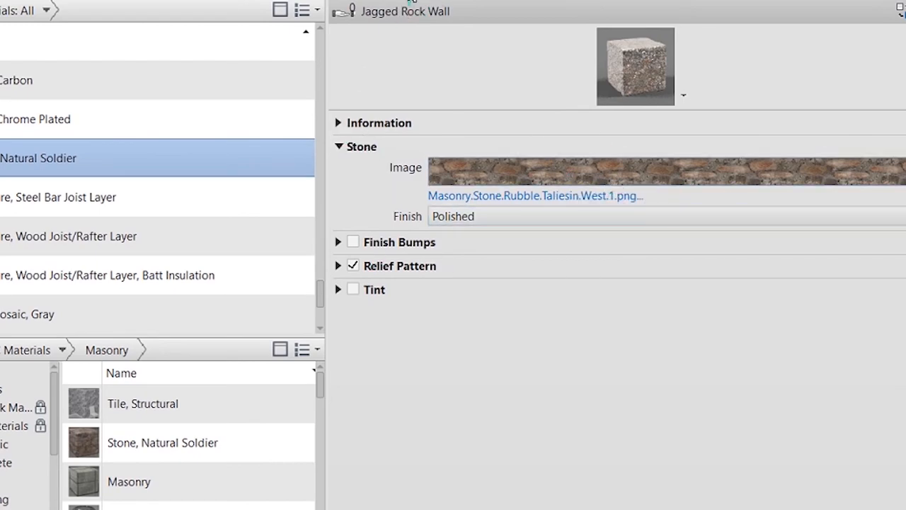
Review the identity, graphics, appearance, physical and thermal settings of Stone, Natural Soldier, including its specific heat.
{"action": "left_click", "coordinate": [409, 2]}
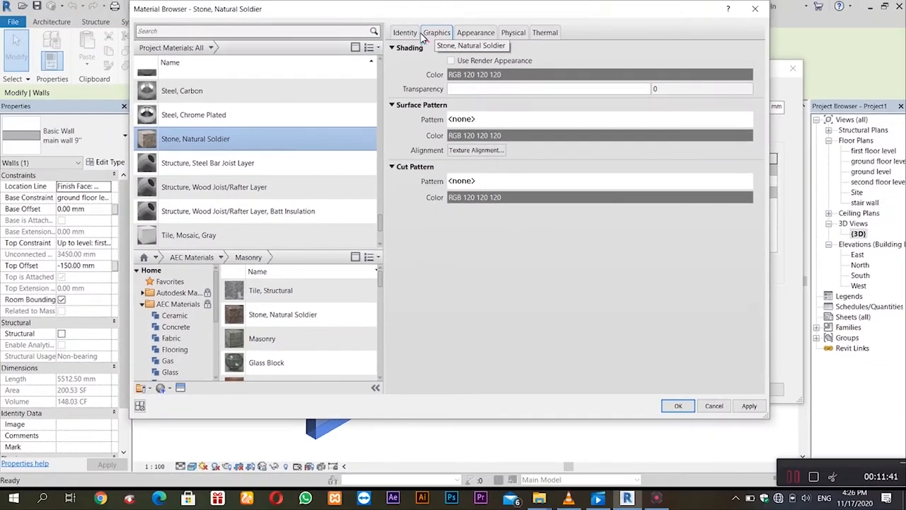
{"action": "left_click", "coordinate": [403, 34]}
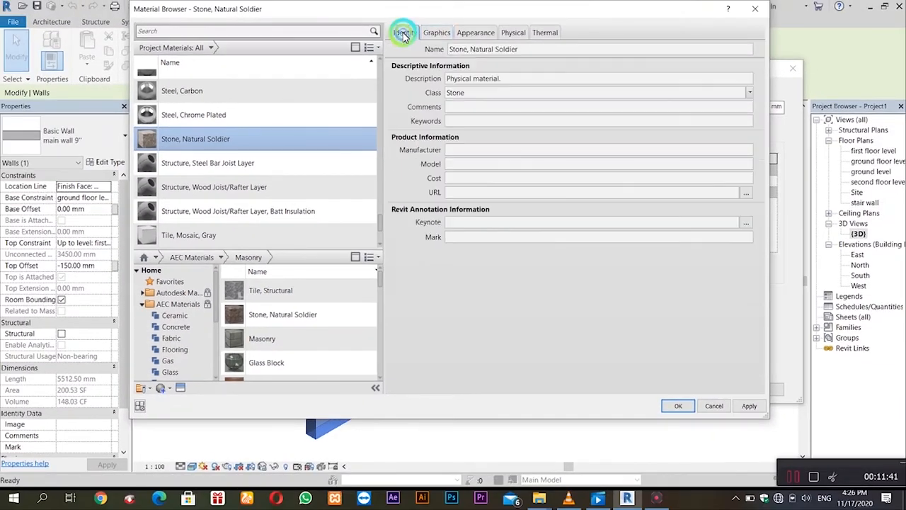
{"action": "left_click", "coordinate": [437, 32]}
{"action": "left_click", "coordinate": [476, 33]}
{"action": "left_click", "coordinate": [517, 34]}
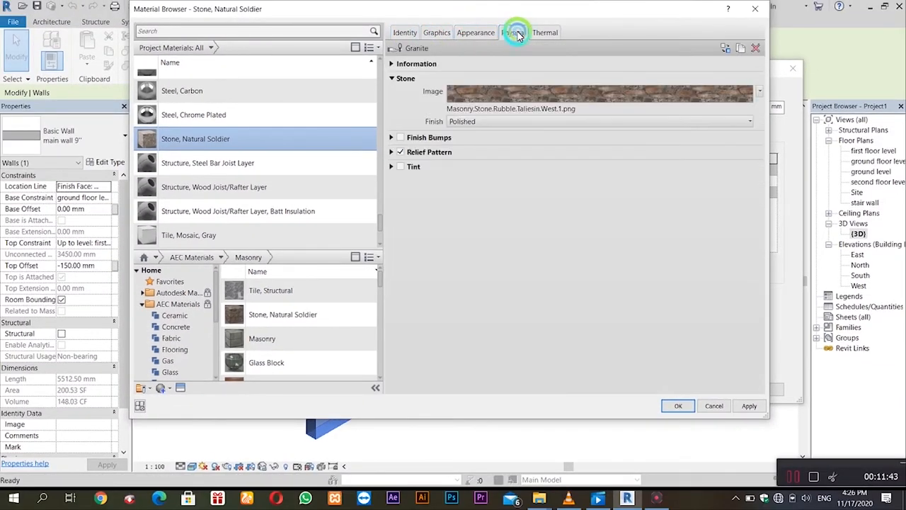
{"action": "left_click", "coordinate": [544, 33]}
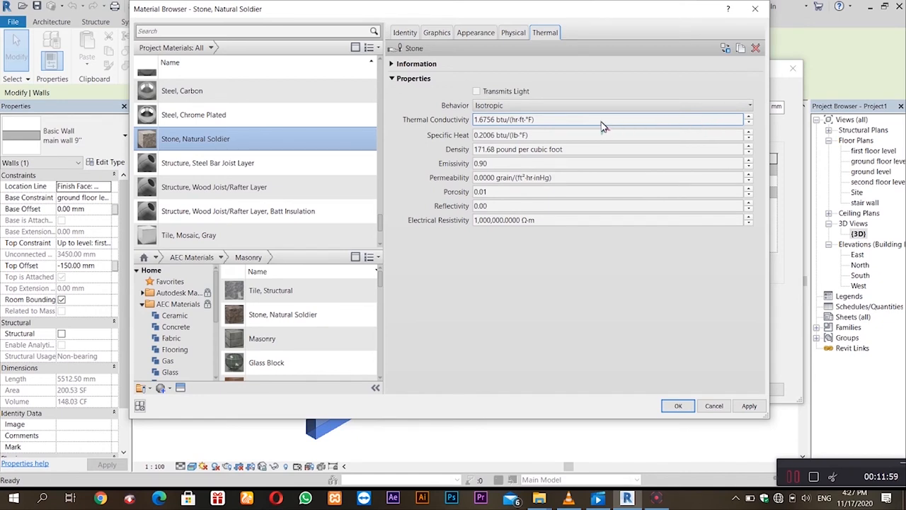
{"action": "left_click", "coordinate": [539, 139]}
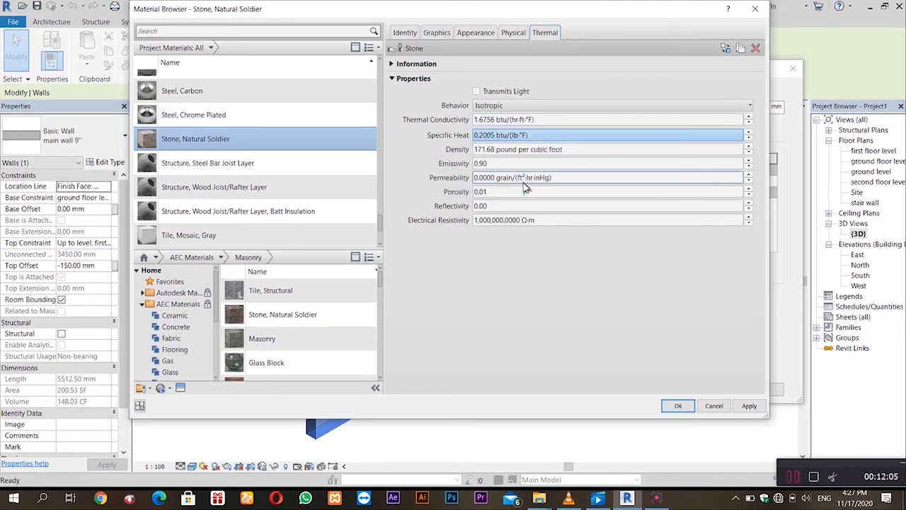
Examine the basic thermal, mechanical and strength properties of the Granite physical asset, and return to the material's appearance settings.
{"action": "left_click", "coordinate": [514, 32]}
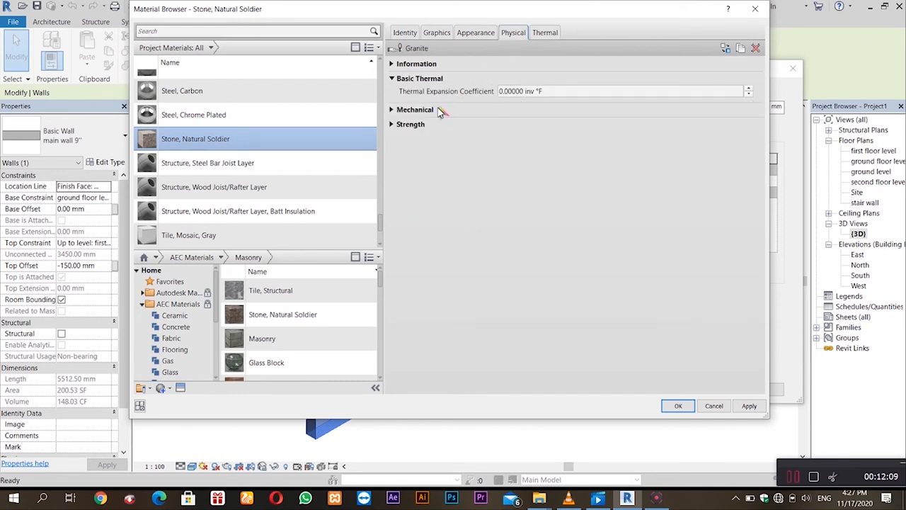
{"action": "left_click", "coordinate": [393, 110]}
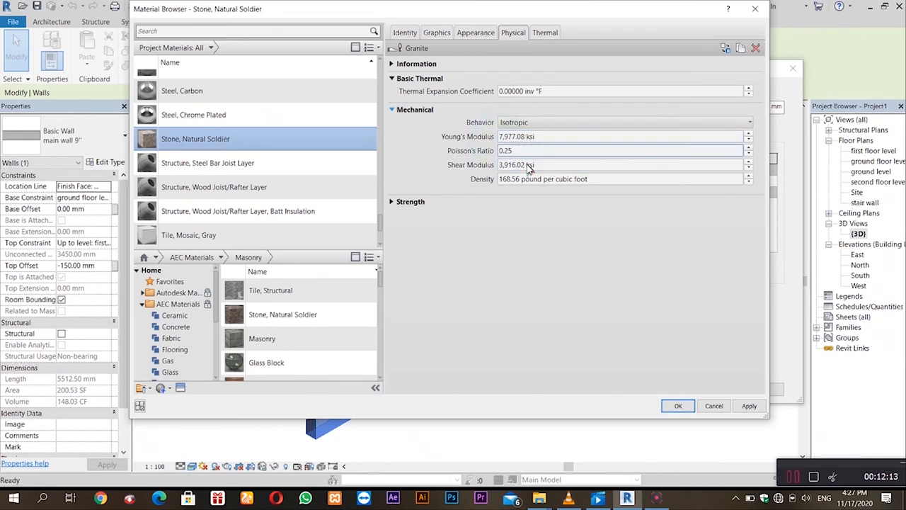
{"action": "left_click", "coordinate": [392, 202]}
{"action": "left_click", "coordinate": [392, 202]}
{"action": "left_click", "coordinate": [392, 111]}
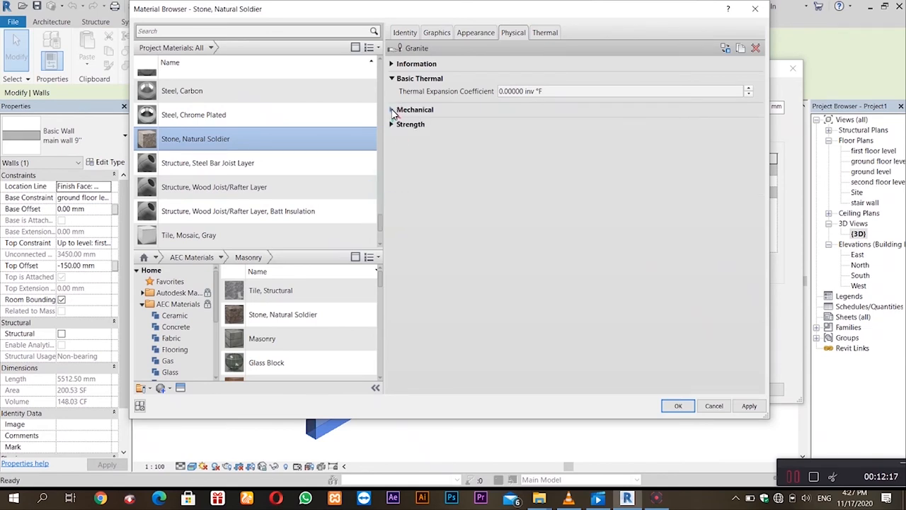
{"action": "left_click", "coordinate": [392, 79]}
{"action": "left_click", "coordinate": [476, 32]}
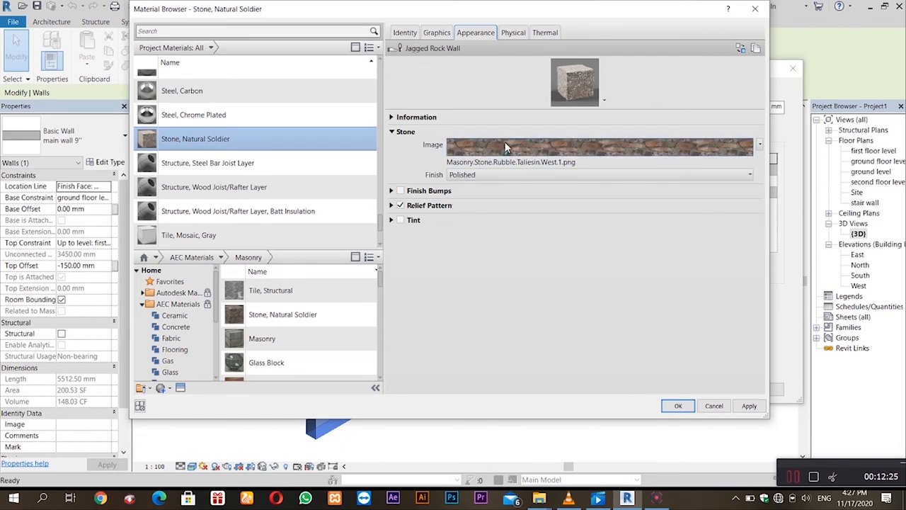
{"action": "mouse_move", "coordinate": [518, 160]}
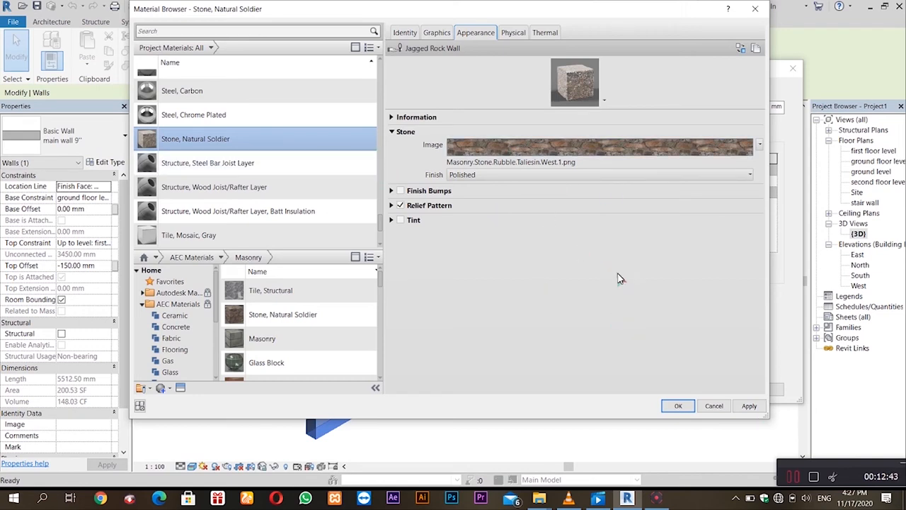
Assign Stone, Natural Soldier to the structure layer of main wall 9" and apply the changed wall type to the model.
{"action": "left_click", "coordinate": [755, 407]}
{"action": "left_click", "coordinate": [678, 406]}
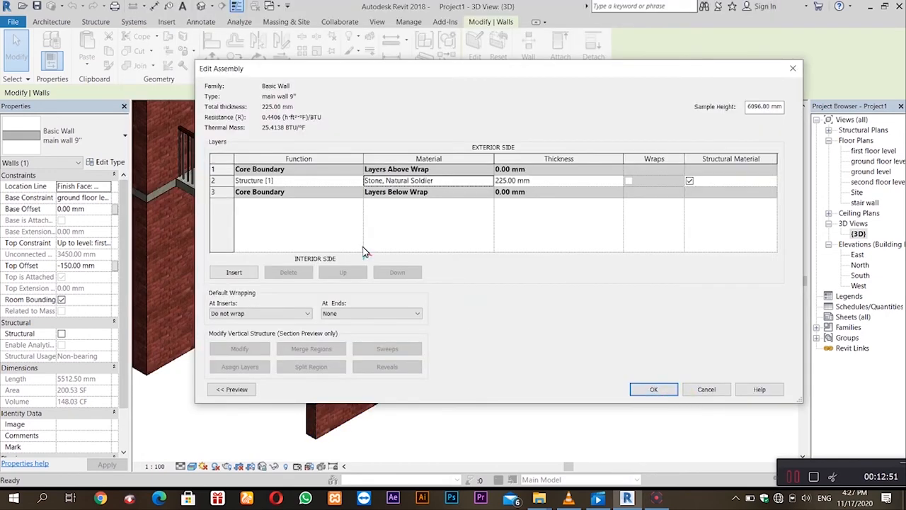
{"action": "left_click", "coordinate": [664, 395]}
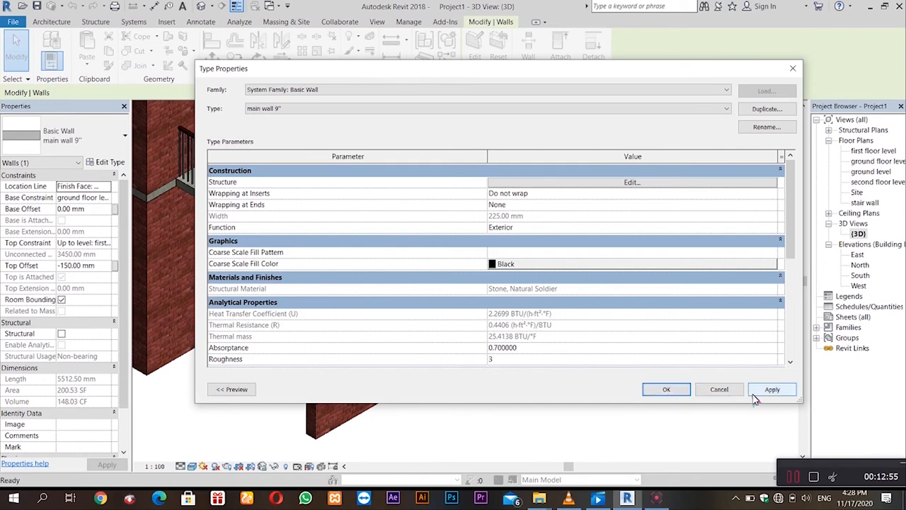
{"action": "left_click", "coordinate": [766, 396]}
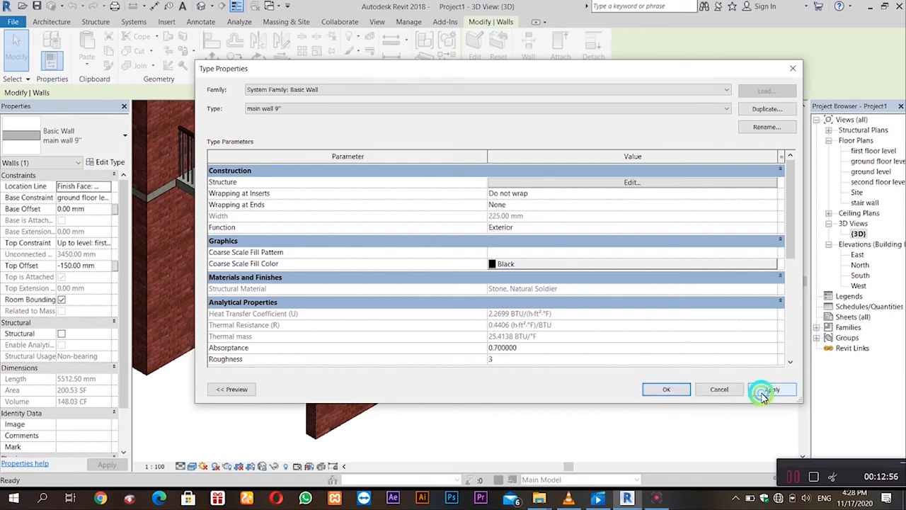
{"action": "left_click", "coordinate": [658, 395]}
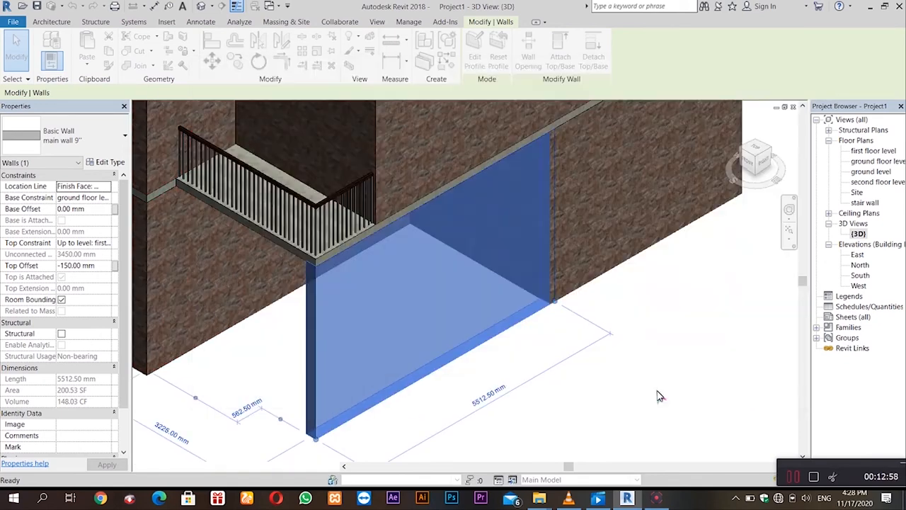
Inspect the stone texture on the house walls in the 3D view, both up close and across the whole building.
{"action": "left_click", "coordinate": [567, 386]}
{"action": "scroll", "coordinate": [394, 293], "scroll_direction": "up", "scroll_amount": 2}
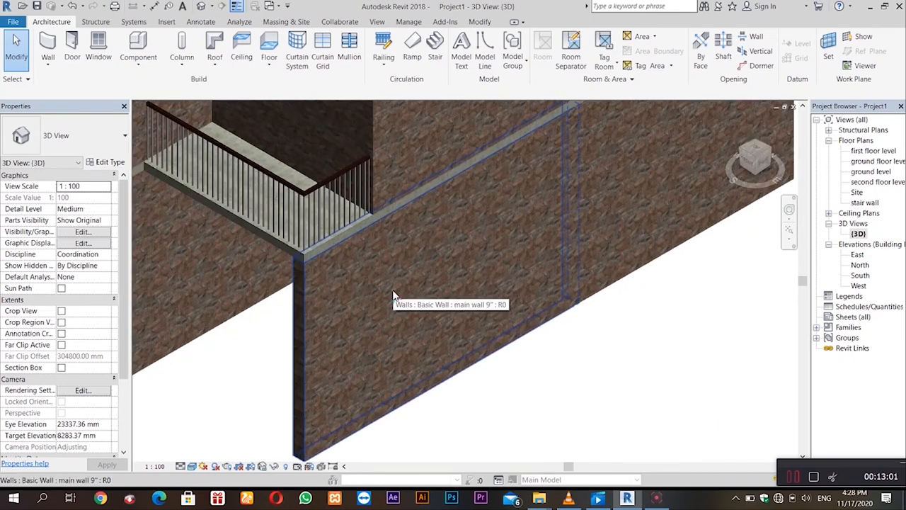
{"action": "scroll", "coordinate": [394, 296], "scroll_direction": "down", "scroll_amount": 5}
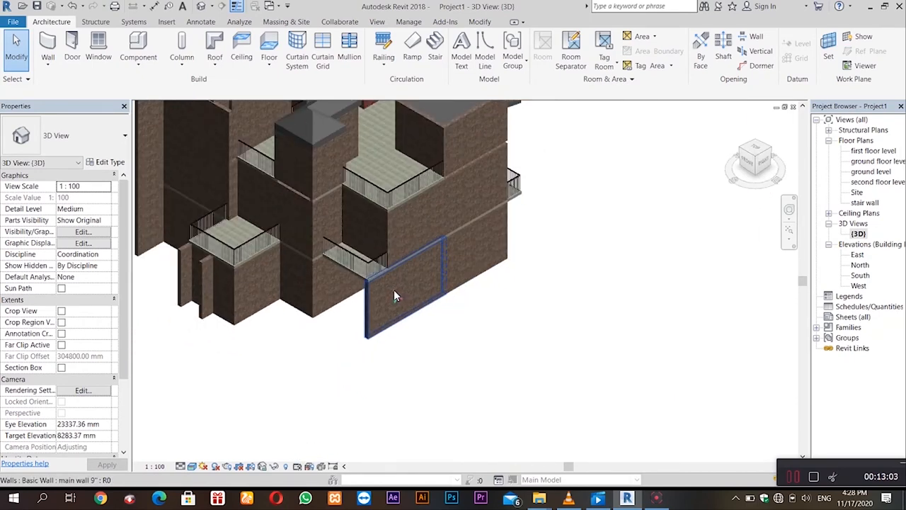
{"action": "scroll", "coordinate": [395, 296], "scroll_direction": "down", "scroll_amount": 3}
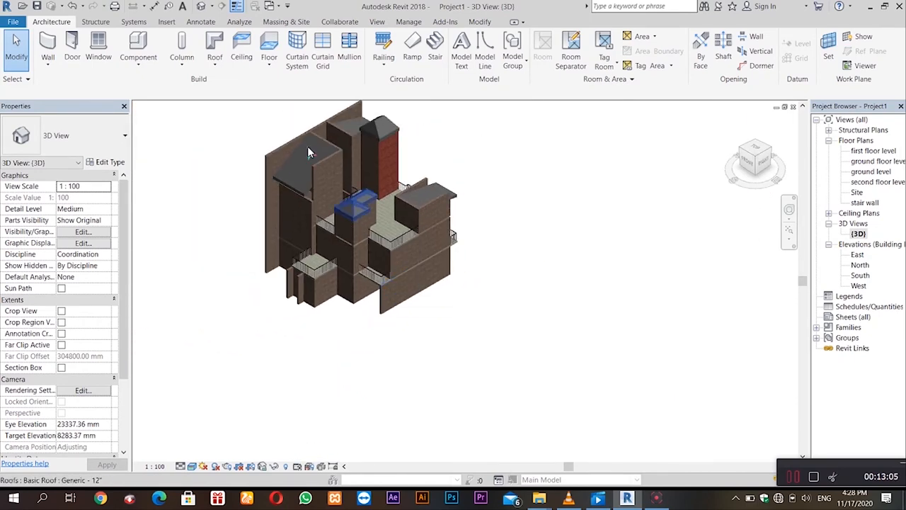
{"action": "scroll", "coordinate": [333, 182], "scroll_direction": "up", "scroll_amount": 3}
{"action": "scroll", "coordinate": [335, 177], "scroll_direction": "down", "scroll_amount": 6}
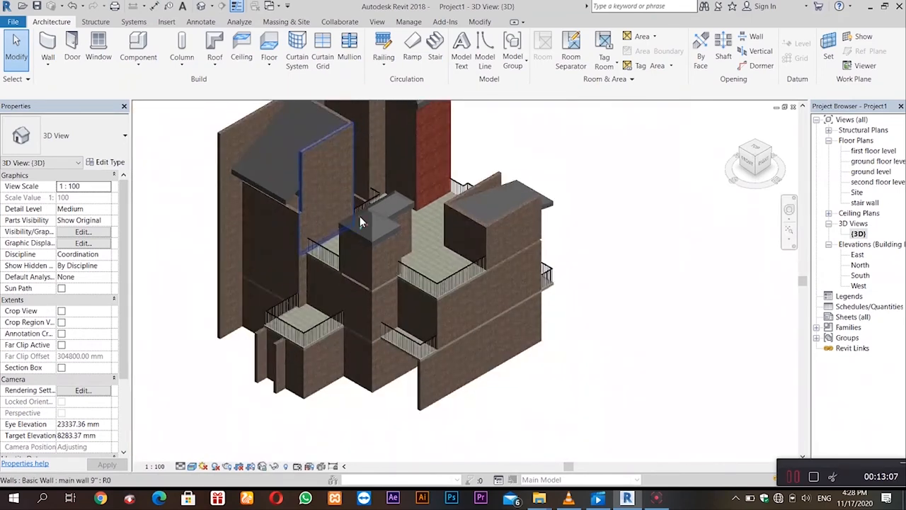
{"action": "scroll", "coordinate": [400, 290], "scroll_direction": "up", "scroll_amount": 6}
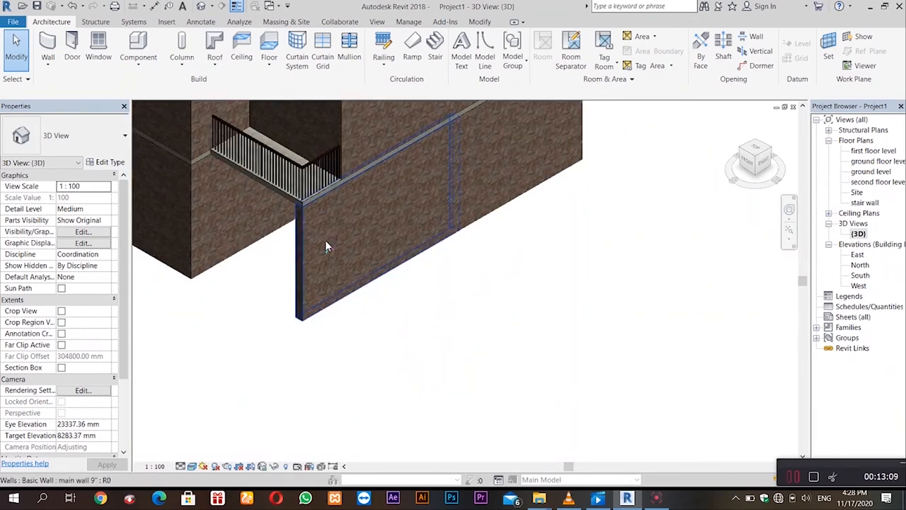
{"action": "scroll", "coordinate": [324, 247], "scroll_direction": "down", "scroll_amount": 1}
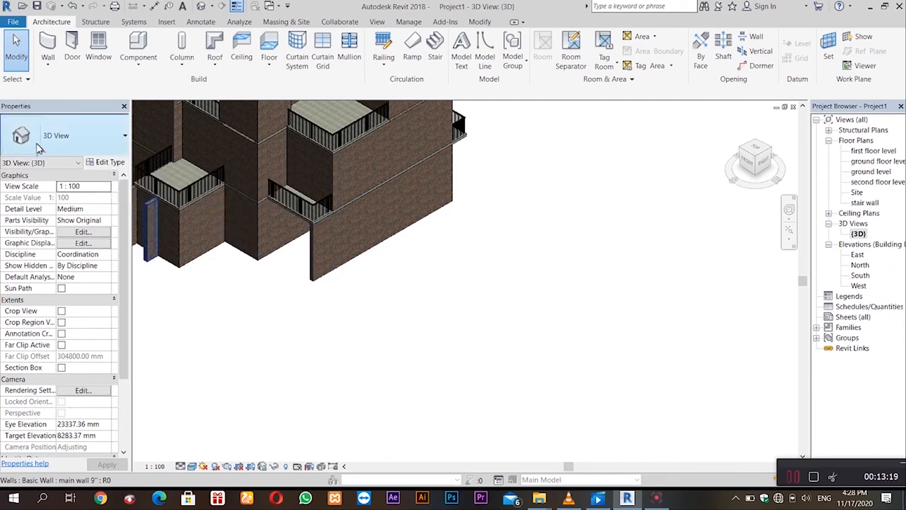
Check the wall type of the two first-floor walls that meet beside the balcony.
{"action": "left_click", "coordinate": [360, 168]}
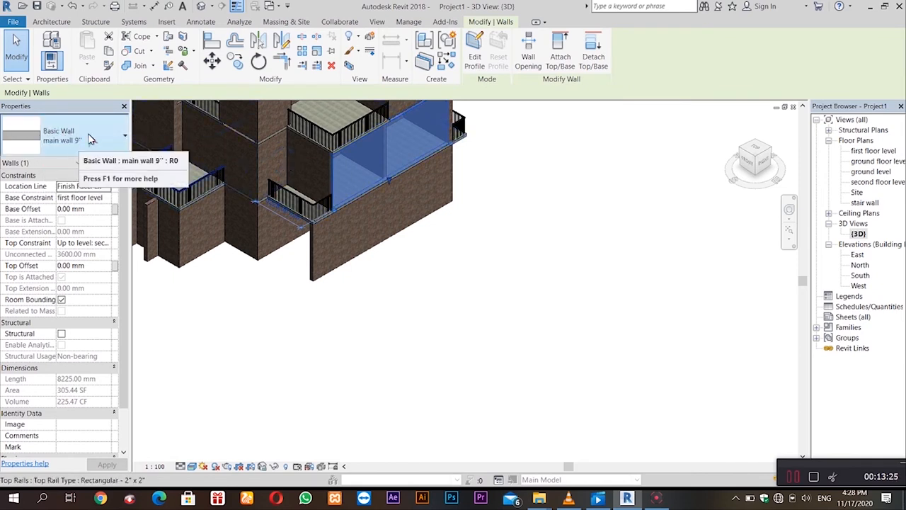
{"action": "left_click", "coordinate": [307, 161]}
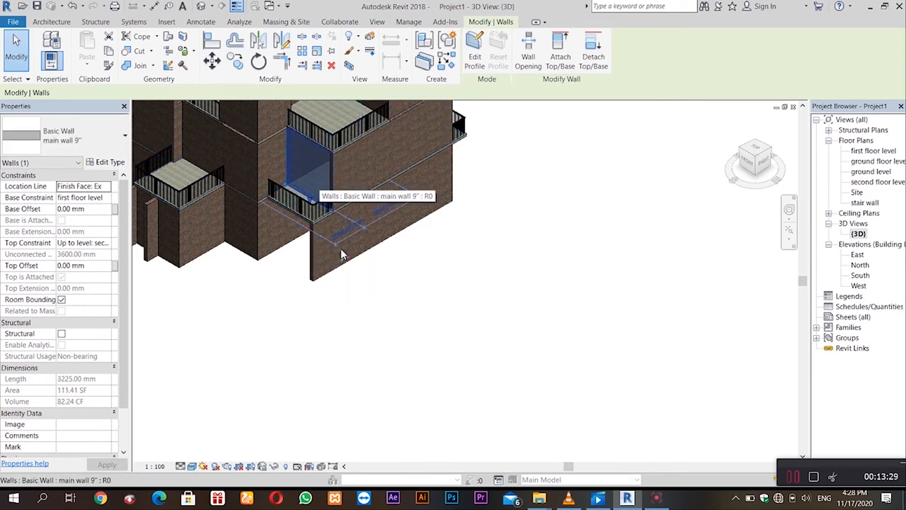
{"action": "scroll", "coordinate": [348, 262], "scroll_direction": "up", "scroll_amount": 2}
{"action": "scroll", "coordinate": [348, 262], "scroll_direction": "down", "scroll_amount": 3}
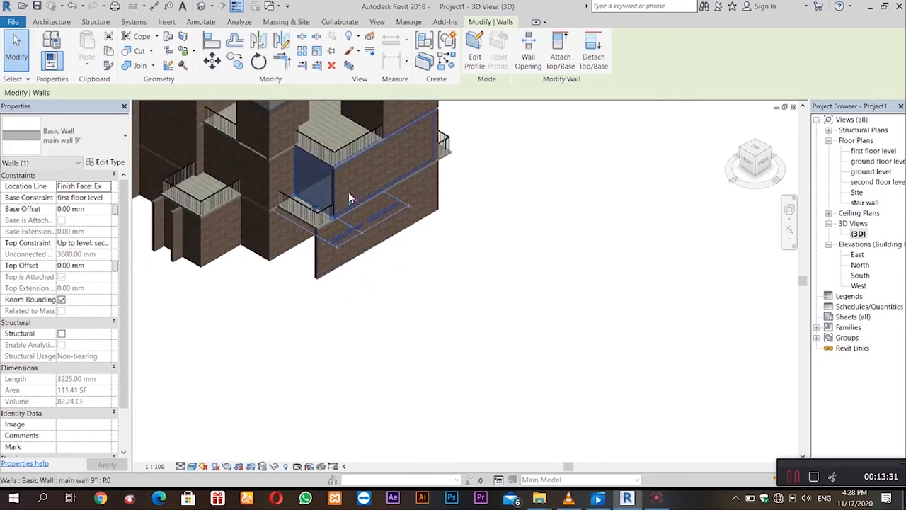
Review the wall types available for the short first-floor wall beside the balcony and compare its type with the adjoining long wall's.
{"action": "scroll", "coordinate": [349, 191], "scroll_direction": "down", "scroll_amount": 1}
{"action": "scroll", "coordinate": [348, 186], "scroll_direction": "up", "scroll_amount": 2}
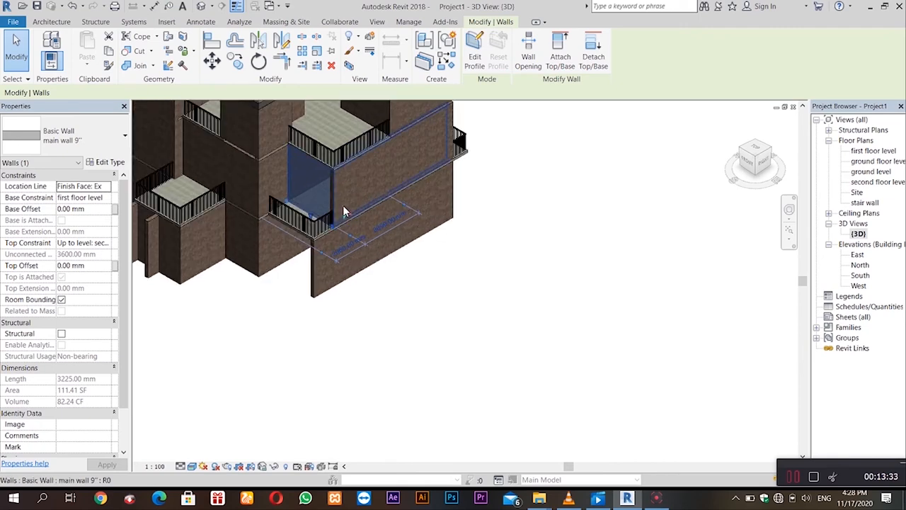
{"action": "scroll", "coordinate": [344, 212], "scroll_direction": "up", "scroll_amount": 1}
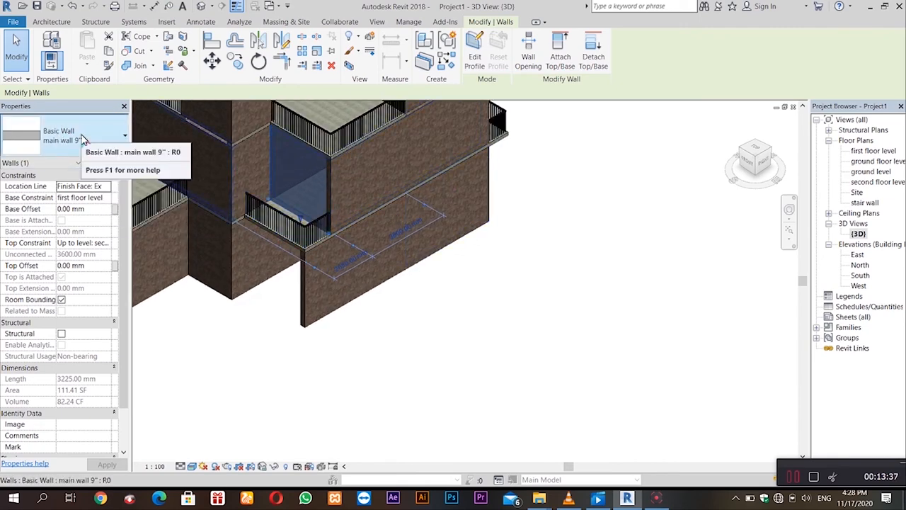
{"action": "left_click", "coordinate": [122, 142]}
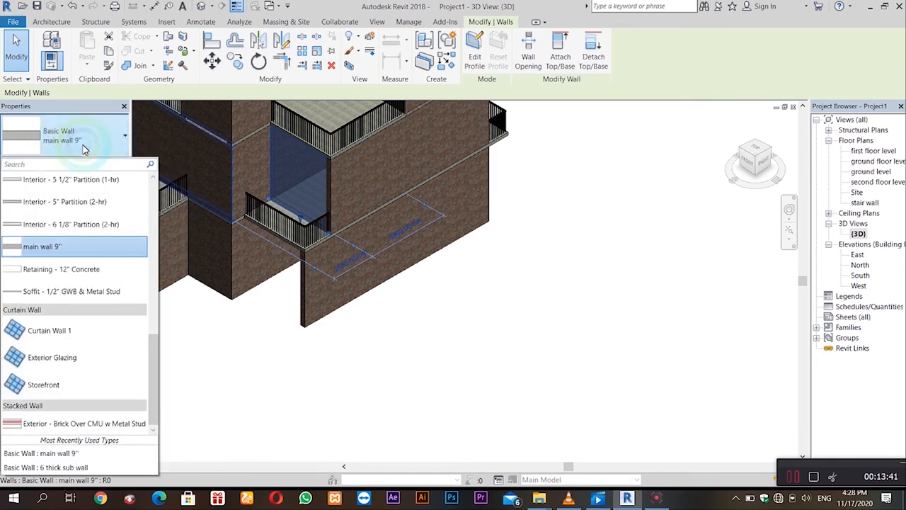
{"action": "left_click", "coordinate": [116, 140]}
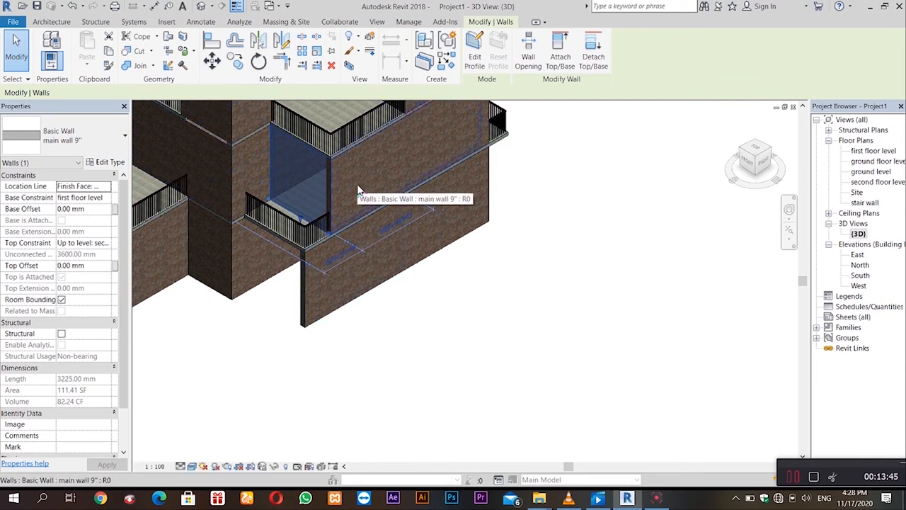
{"action": "left_click", "coordinate": [357, 187]}
{"action": "left_click", "coordinate": [288, 176]}
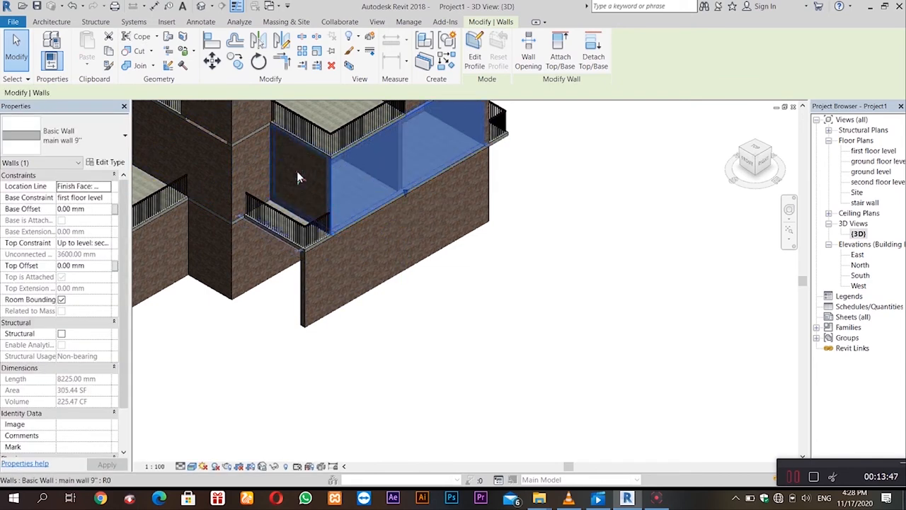
{"action": "left_click", "coordinate": [297, 173]}
{"action": "left_click", "coordinate": [381, 178]}
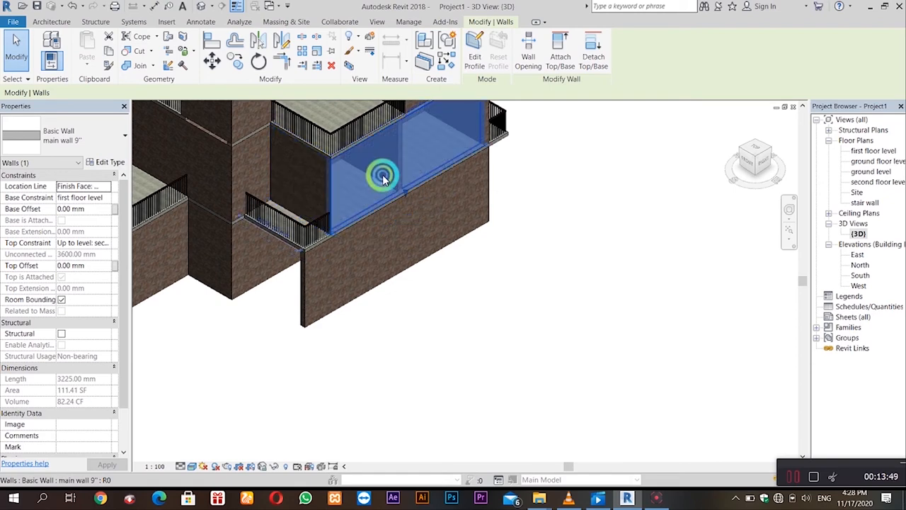
{"action": "left_click", "coordinate": [108, 162]}
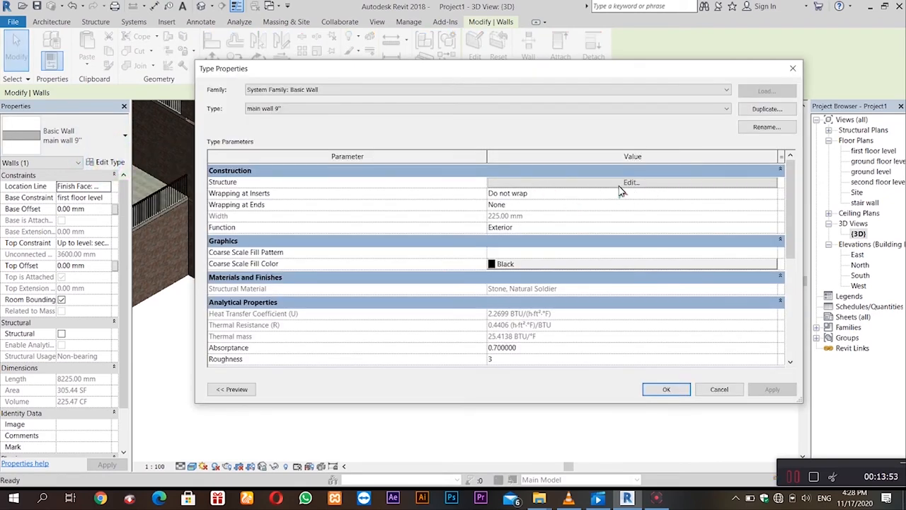
{"action": "left_click", "coordinate": [767, 109]}
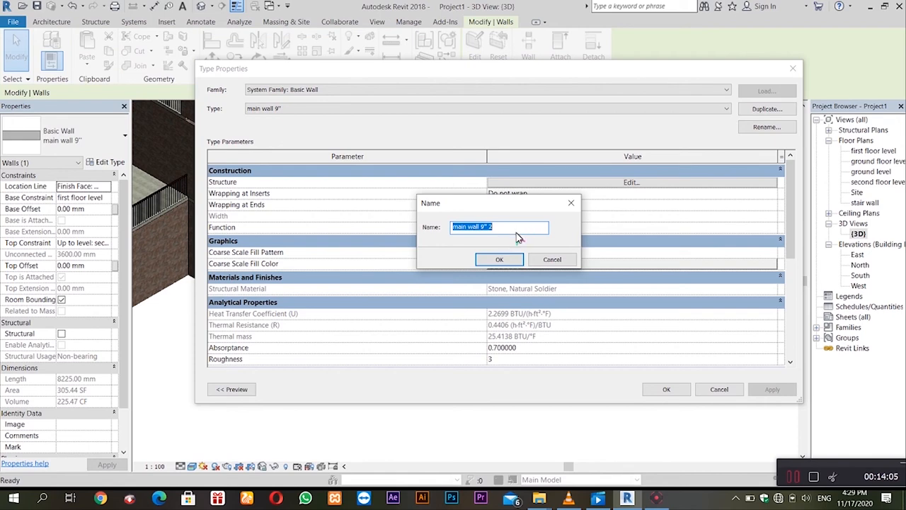
{"action": "left_click", "coordinate": [551, 260]}
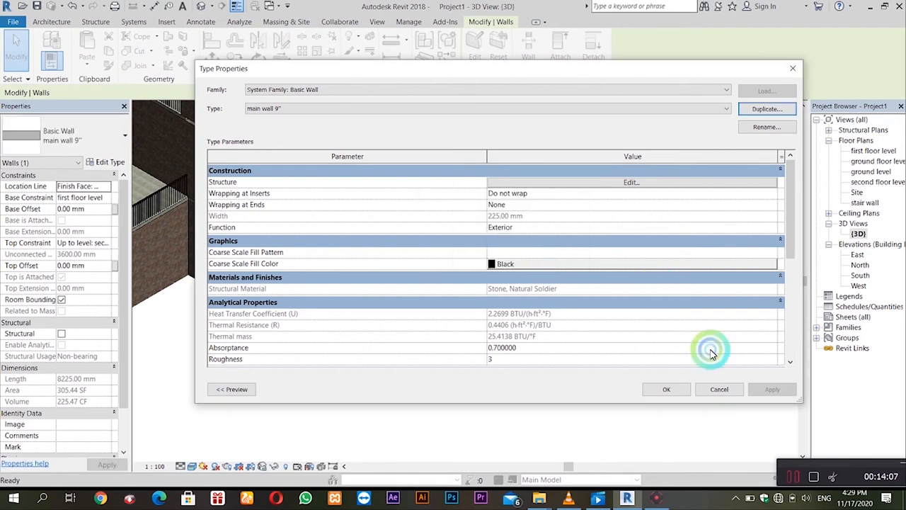
{"action": "left_click", "coordinate": [719, 390]}
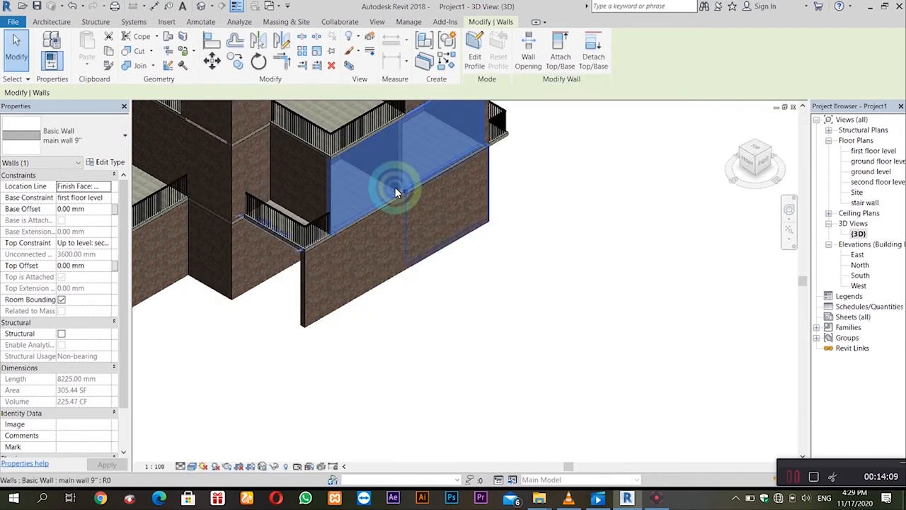
Examine the stone finish where the two first-floor walls meet beside the balcony, up close and in relation to the whole building.
{"action": "scroll", "coordinate": [367, 190], "scroll_direction": "down", "scroll_amount": 4}
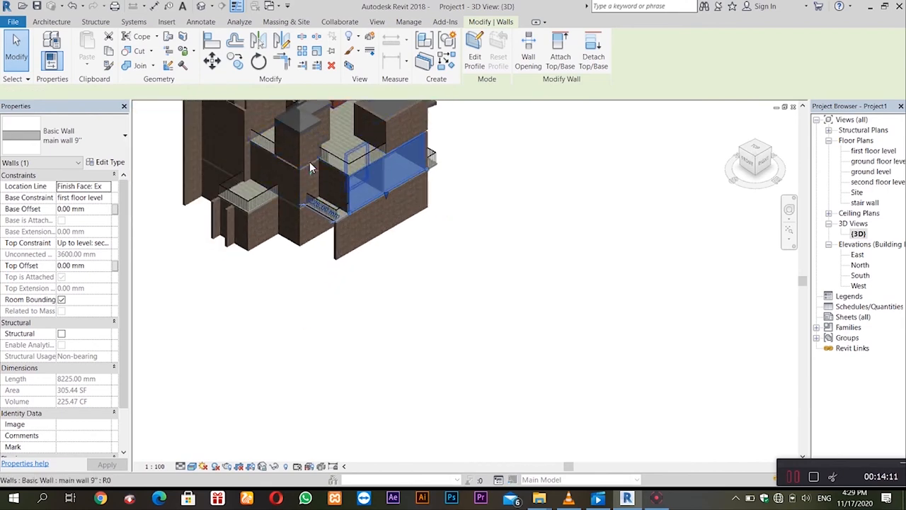
{"action": "scroll", "coordinate": [296, 150], "scroll_direction": "up", "scroll_amount": 3}
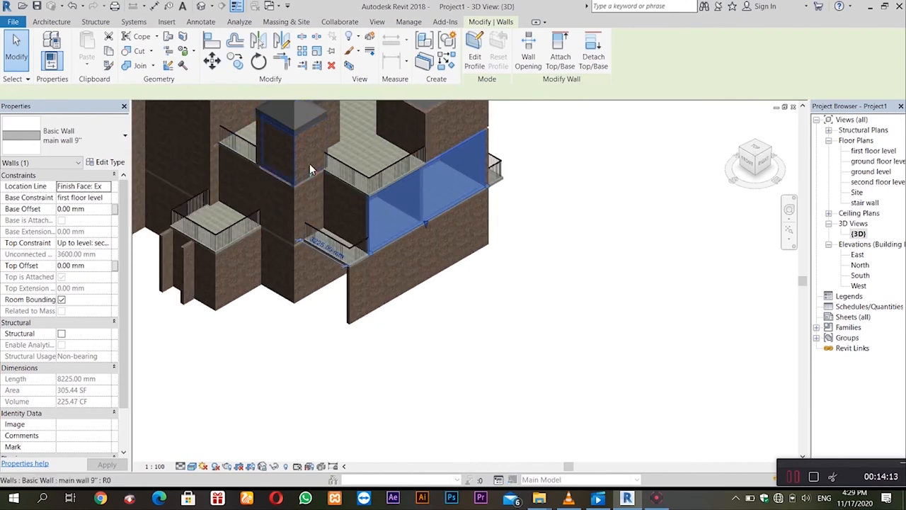
{"action": "scroll", "coordinate": [309, 163], "scroll_direction": "up", "scroll_amount": 3}
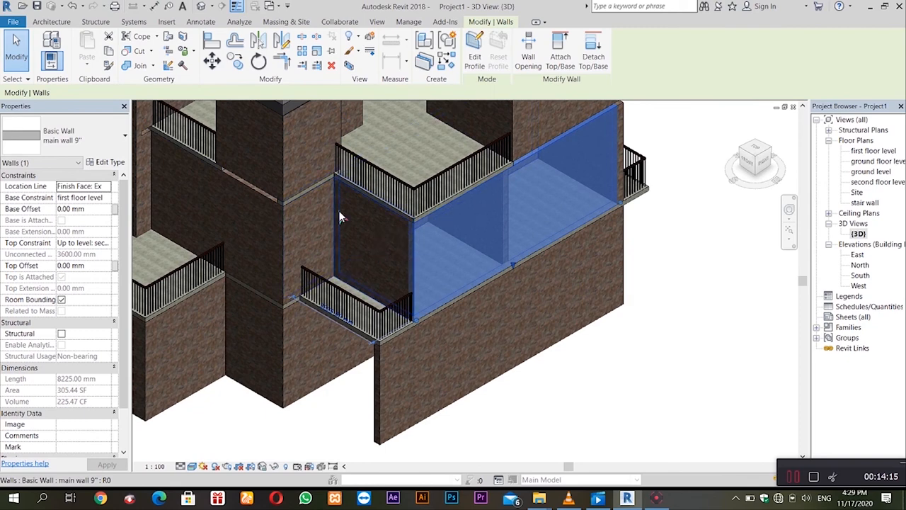
{"action": "scroll", "coordinate": [388, 217], "scroll_direction": "down", "scroll_amount": 4}
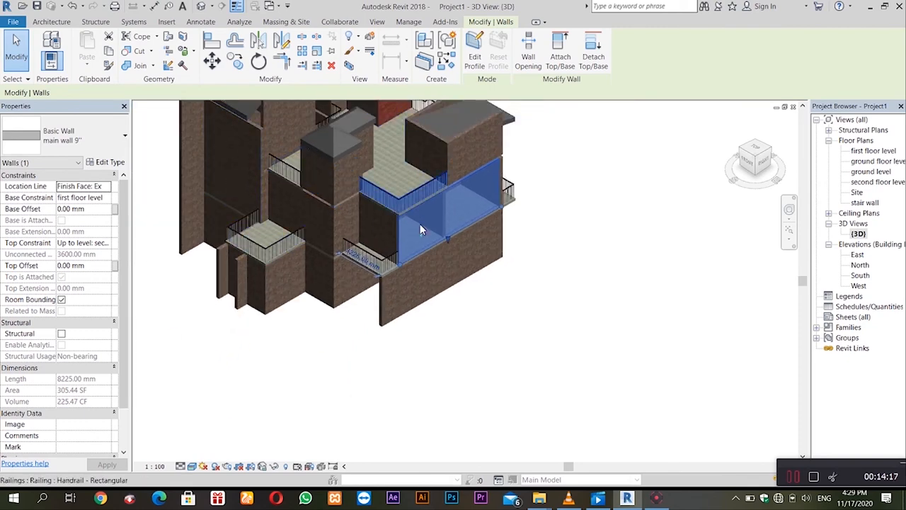
{"action": "scroll", "coordinate": [403, 234], "scroll_direction": "down", "scroll_amount": 5}
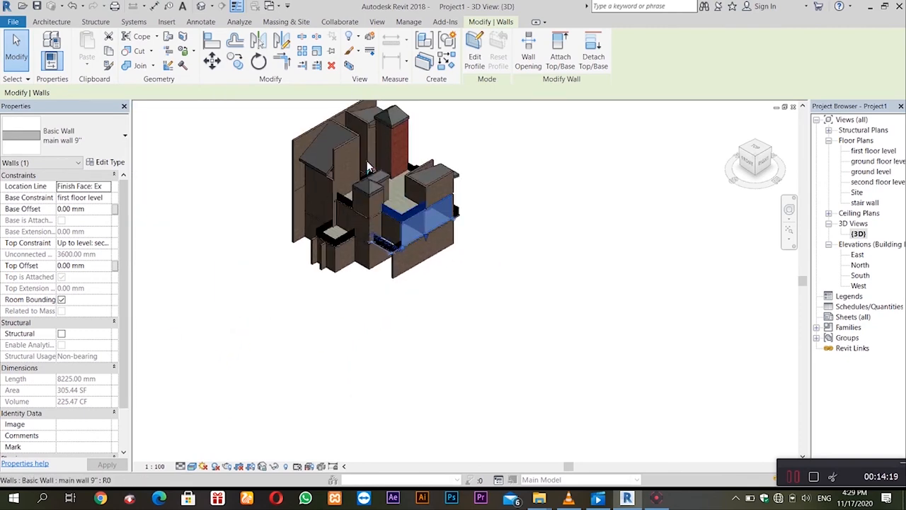
{"action": "scroll", "coordinate": [387, 266], "scroll_direction": "up", "scroll_amount": 5}
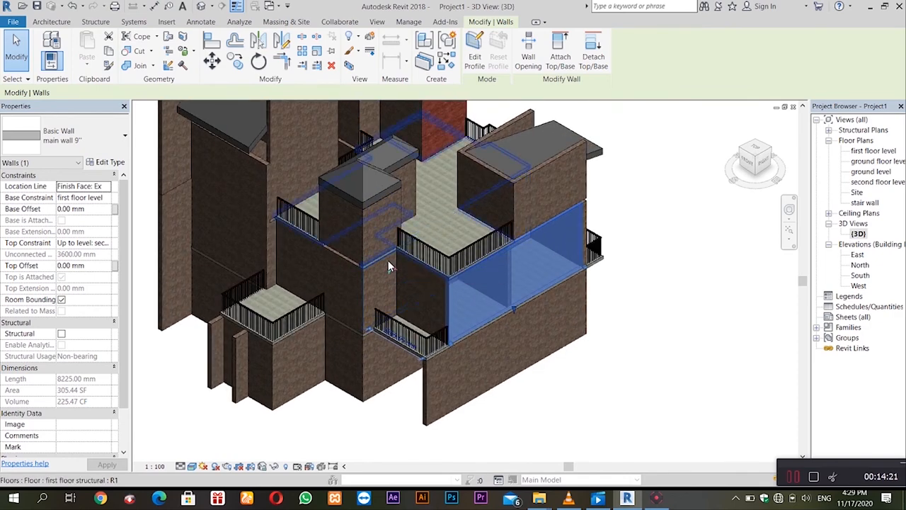
{"action": "scroll", "coordinate": [388, 264], "scroll_direction": "up", "scroll_amount": 3}
{"action": "scroll", "coordinate": [387, 264], "scroll_direction": "down", "scroll_amount": 3}
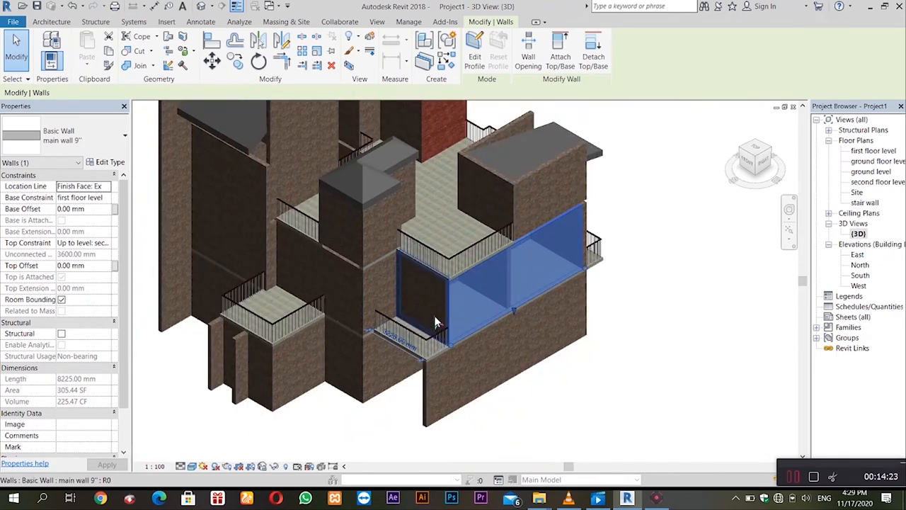
{"action": "scroll", "coordinate": [436, 322], "scroll_direction": "up", "scroll_amount": 3}
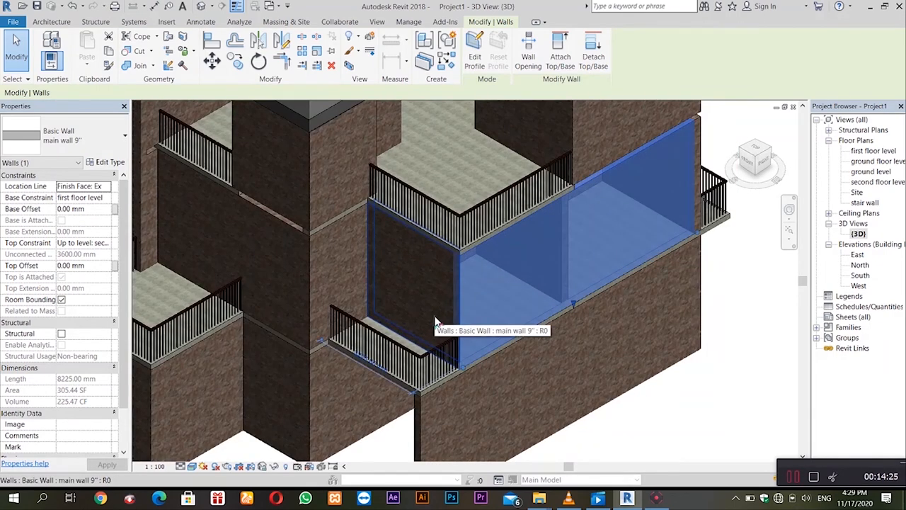
{"action": "scroll", "coordinate": [420, 283], "scroll_direction": "up", "scroll_amount": 1}
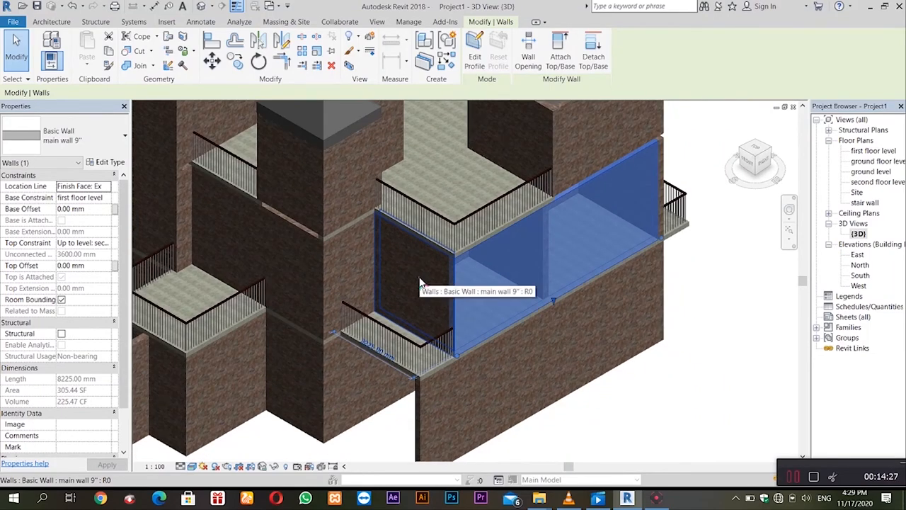
{"action": "scroll", "coordinate": [419, 283], "scroll_direction": "up", "scroll_amount": 2}
{"action": "scroll", "coordinate": [419, 284], "scroll_direction": "down", "scroll_amount": 3}
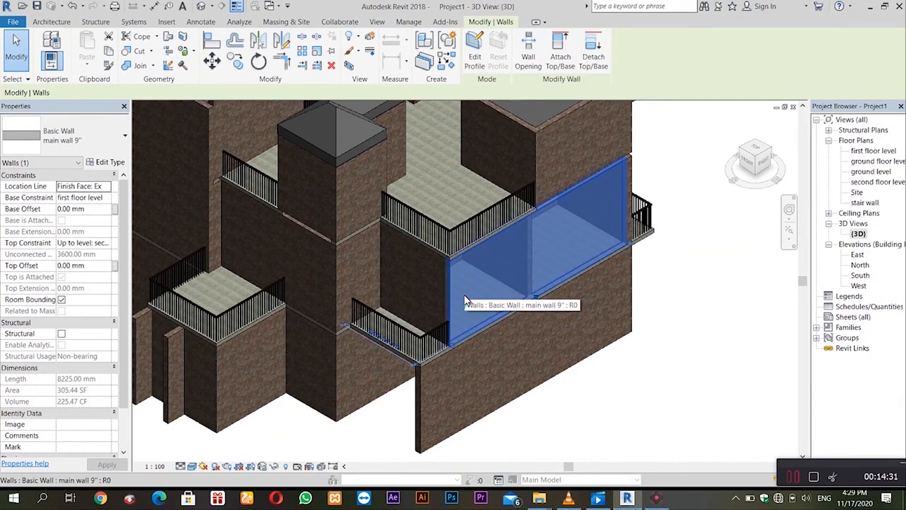
{"action": "scroll", "coordinate": [409, 295], "scroll_direction": "up", "scroll_amount": 2}
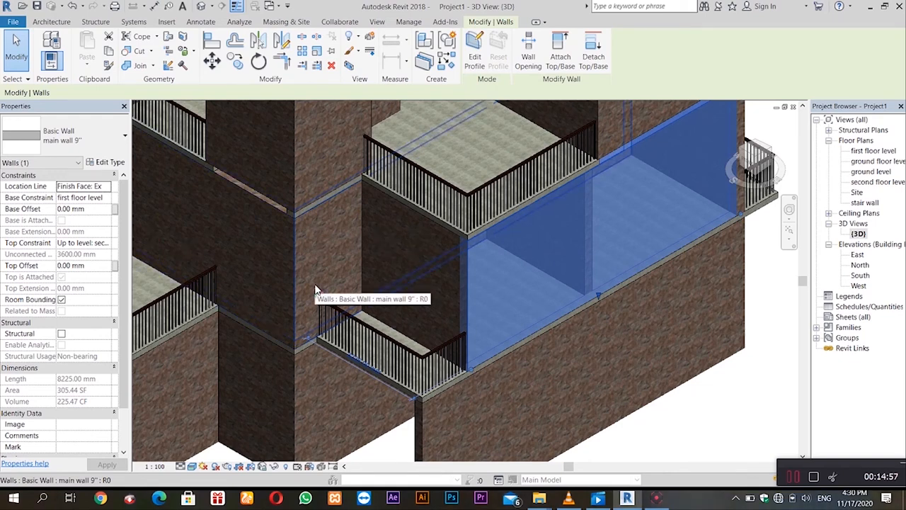
{"action": "scroll", "coordinate": [414, 292], "scroll_direction": "up", "scroll_amount": 3}
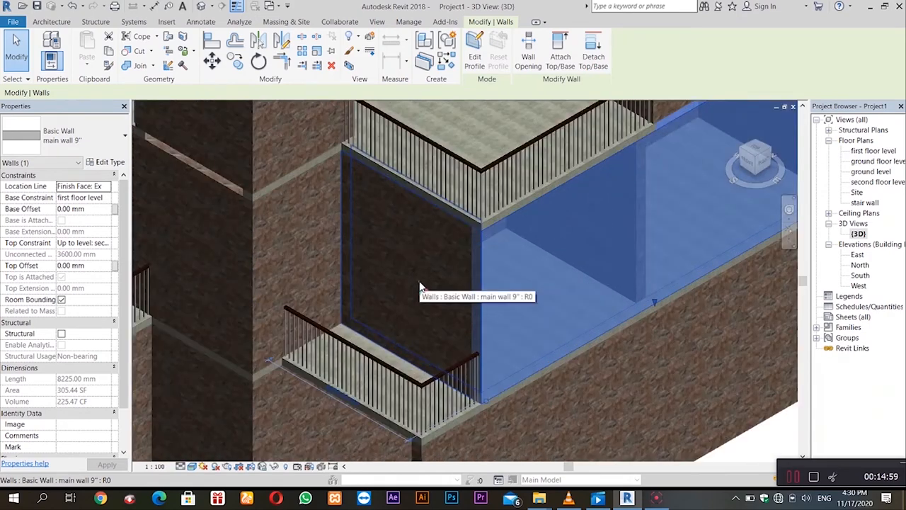
{"action": "scroll", "coordinate": [419, 281], "scroll_direction": "up", "scroll_amount": 2}
{"action": "scroll", "coordinate": [418, 281], "scroll_direction": "down", "scroll_amount": 2}
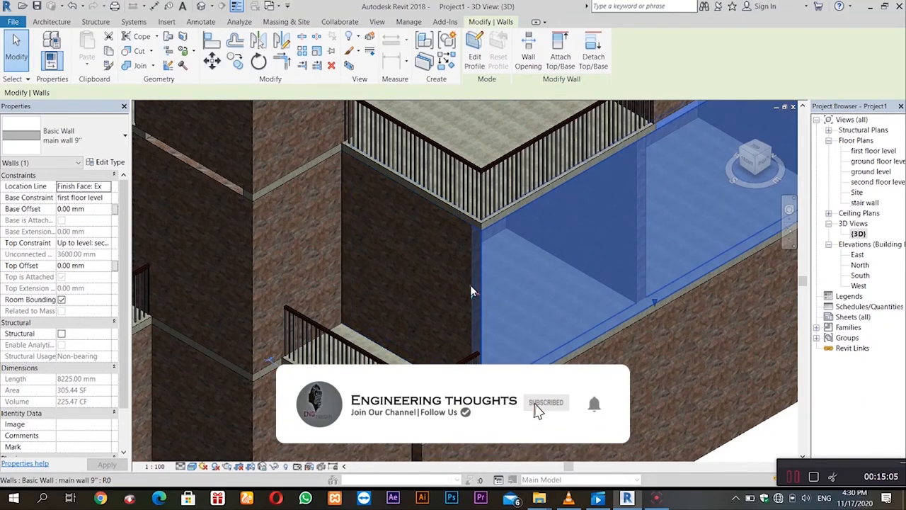
{"action": "scroll", "coordinate": [443, 281], "scroll_direction": "down", "scroll_amount": 3}
{"action": "scroll", "coordinate": [443, 280], "scroll_direction": "up", "scroll_amount": 3}
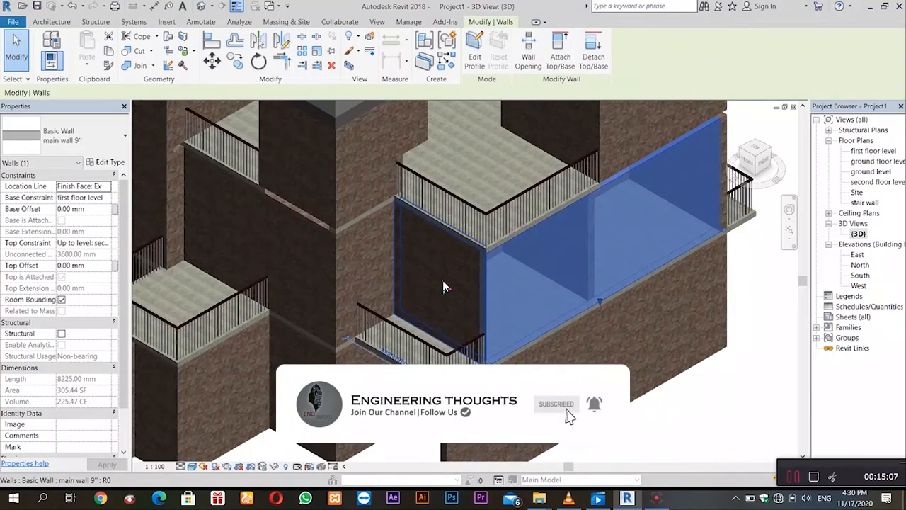
{"action": "scroll", "coordinate": [443, 282], "scroll_direction": "down", "scroll_amount": 1}
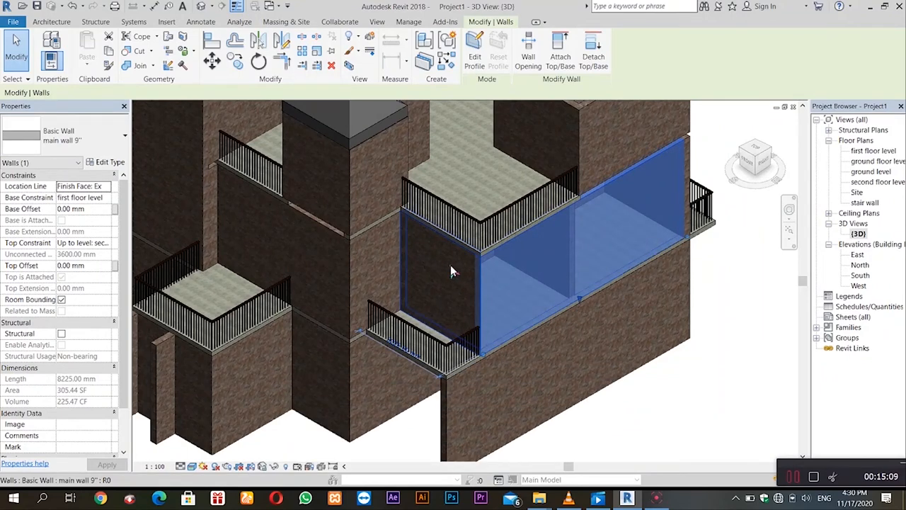